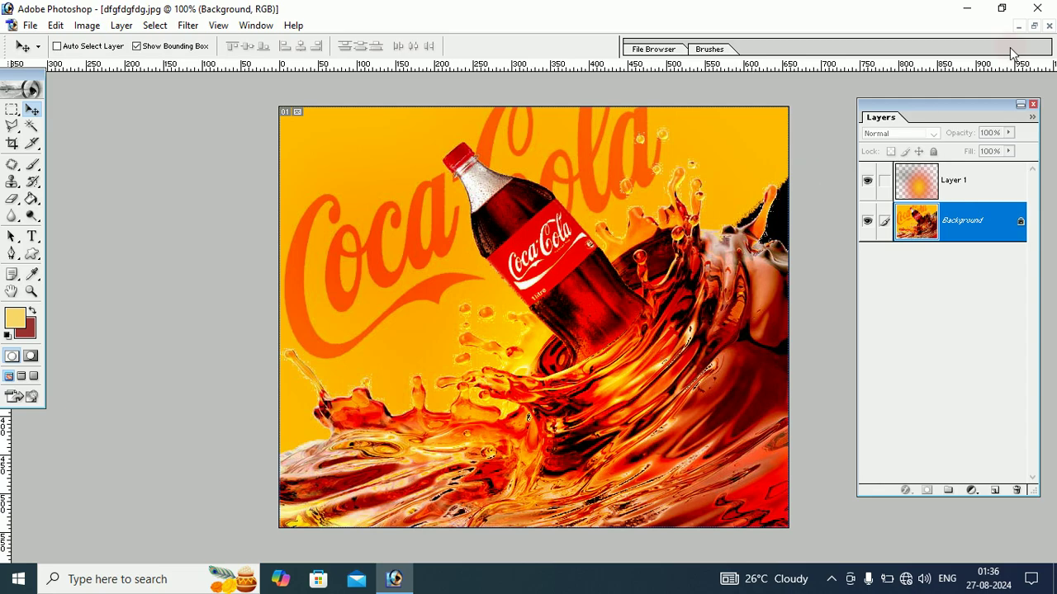
Step: Minimize the finished dfgfdgfdg.jpg poster window, leaving an empty workspace
click(1019, 26)
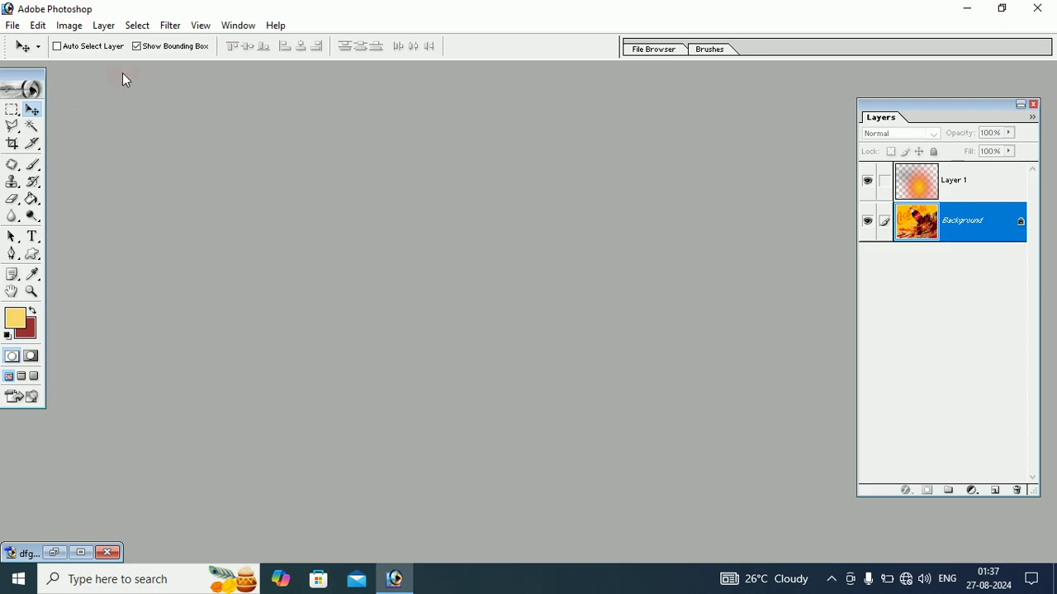
Step: Open pngwing.com (61) from for upload > 3 photos > coca cola and shift its window right
click(13, 26)
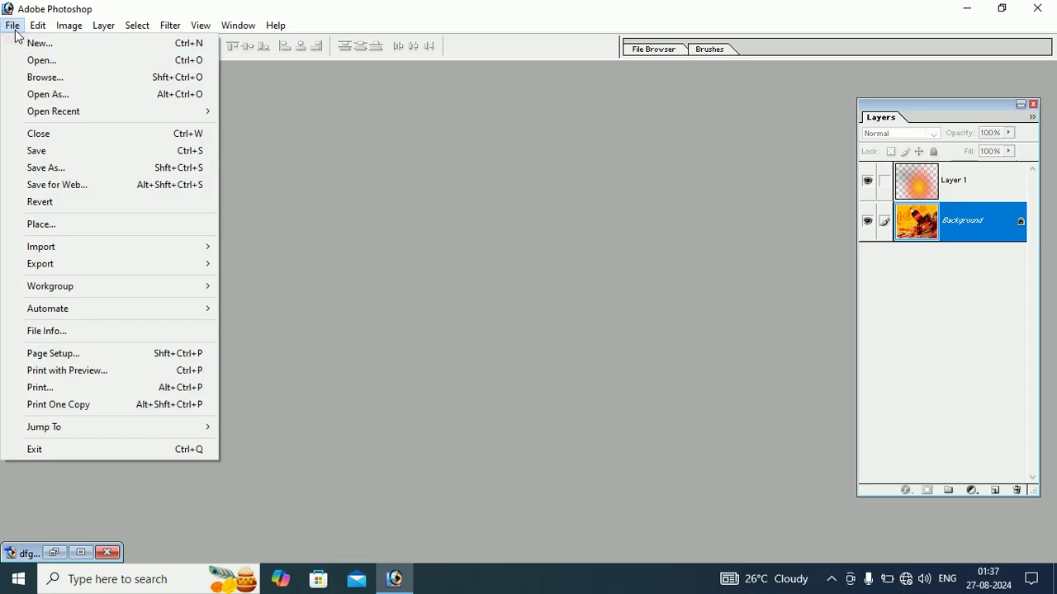
click(60, 60)
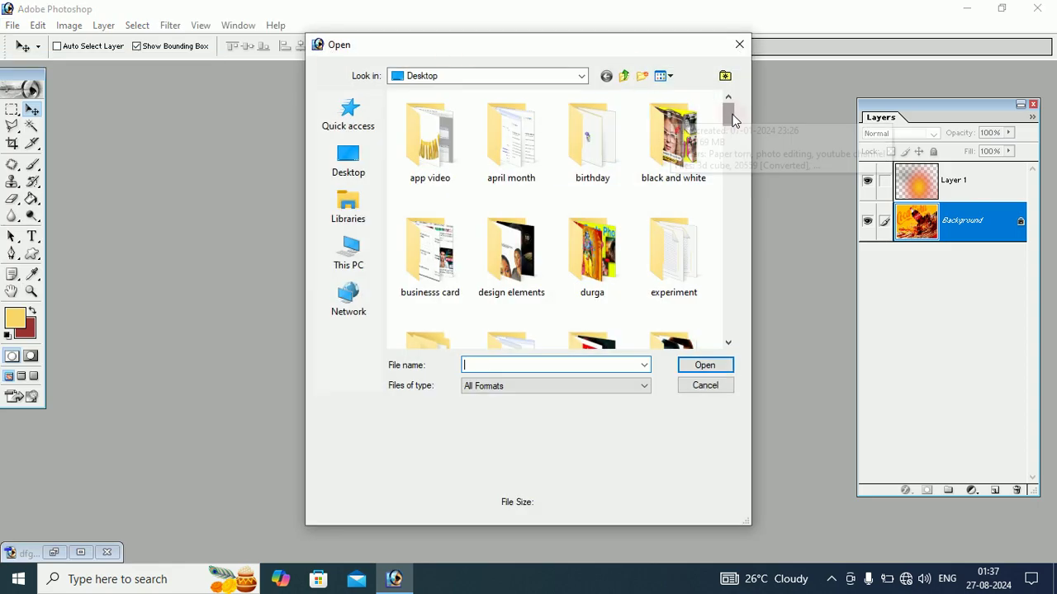
mouse_move(732, 120)
mouse_down()
mouse_move(733, 153)
mouse_move(733, 142)
mouse_up()
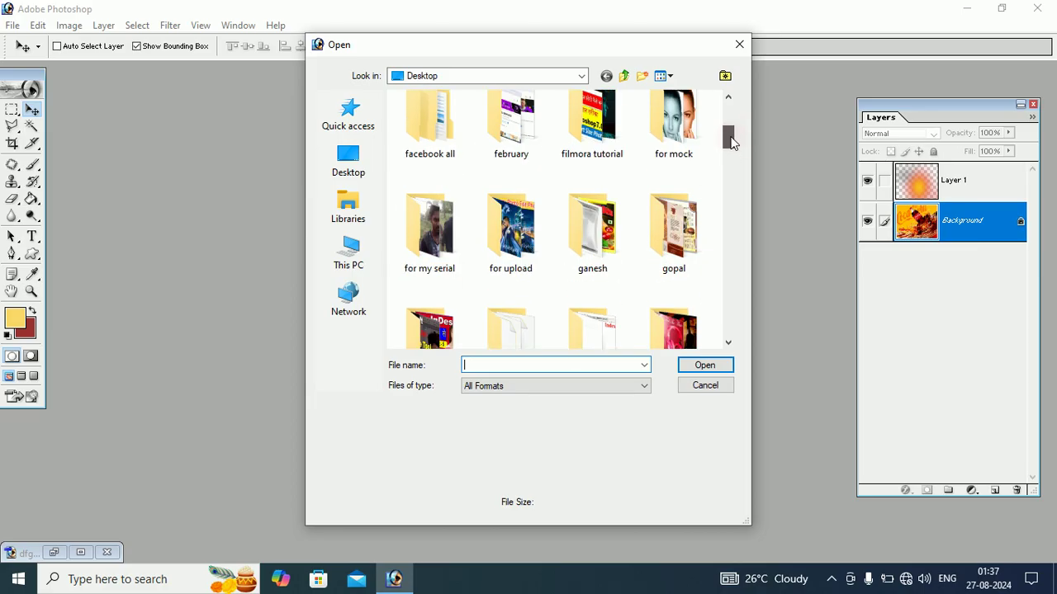
double_click(509, 239)
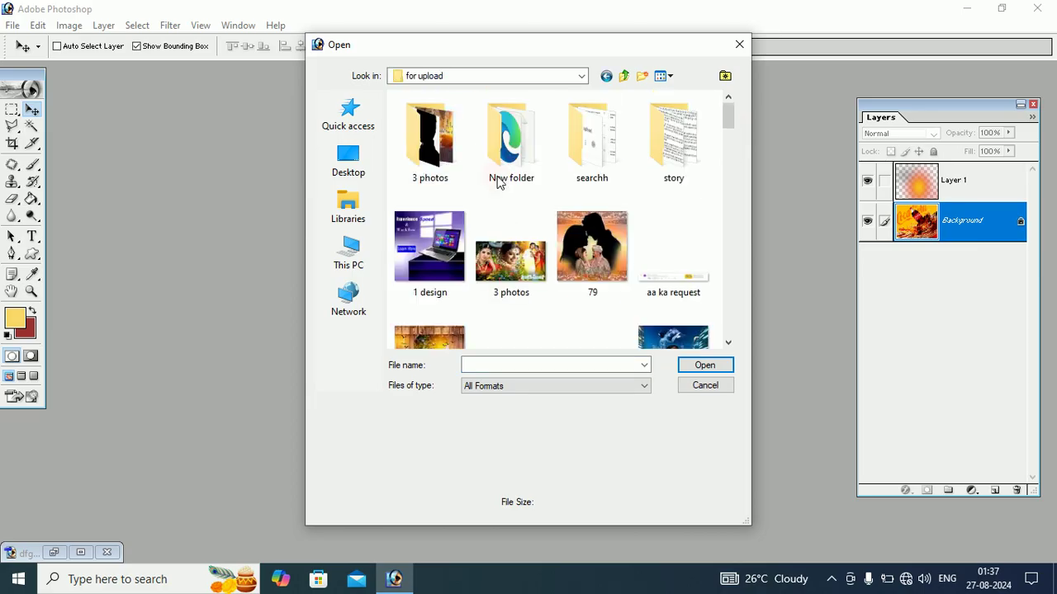
double_click(450, 155)
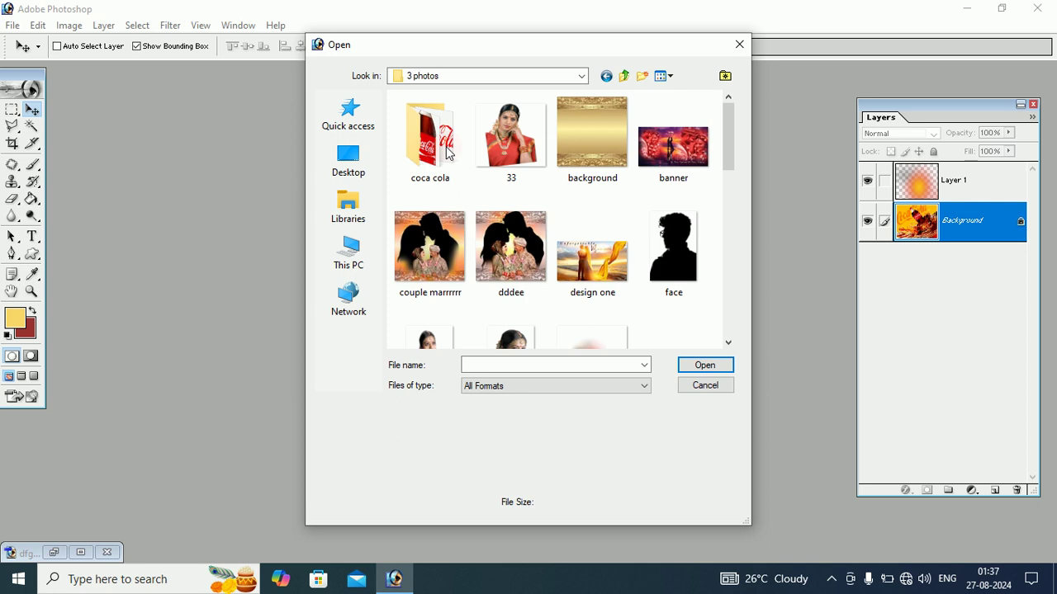
click(431, 153)
double_click(431, 153)
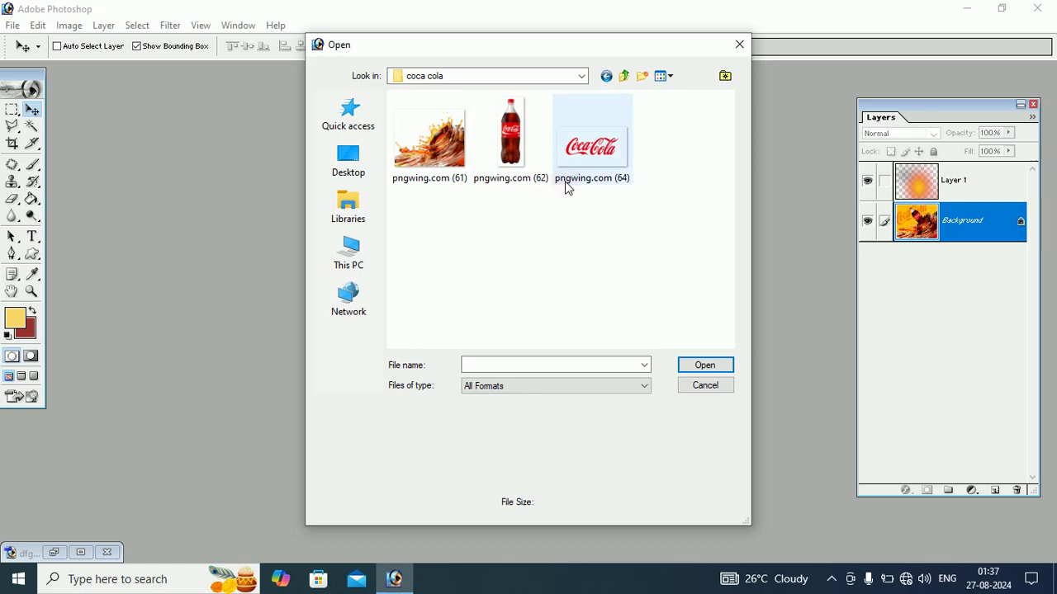
click(421, 144)
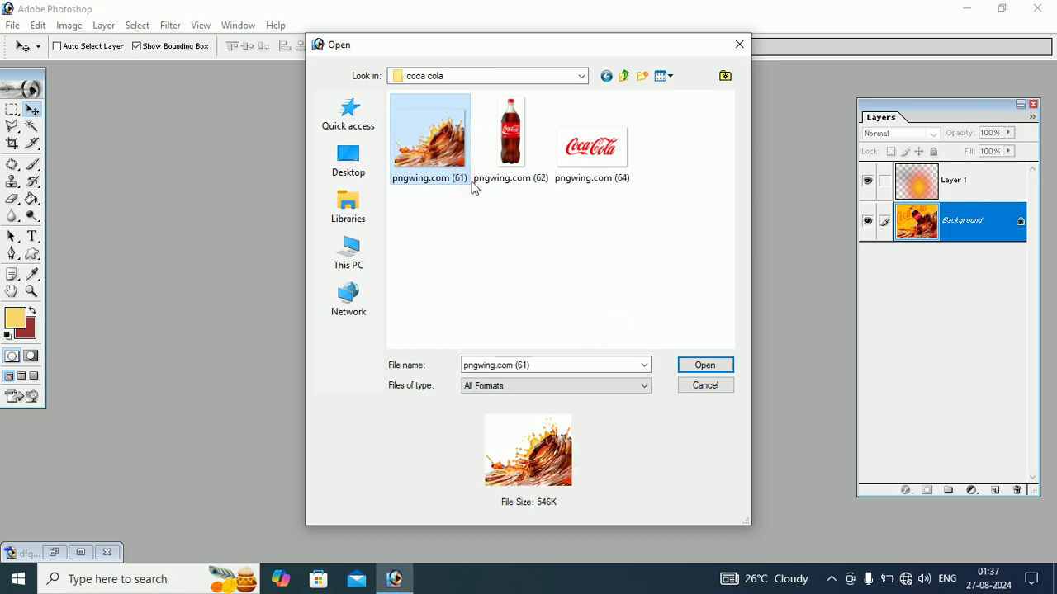
click(701, 366)
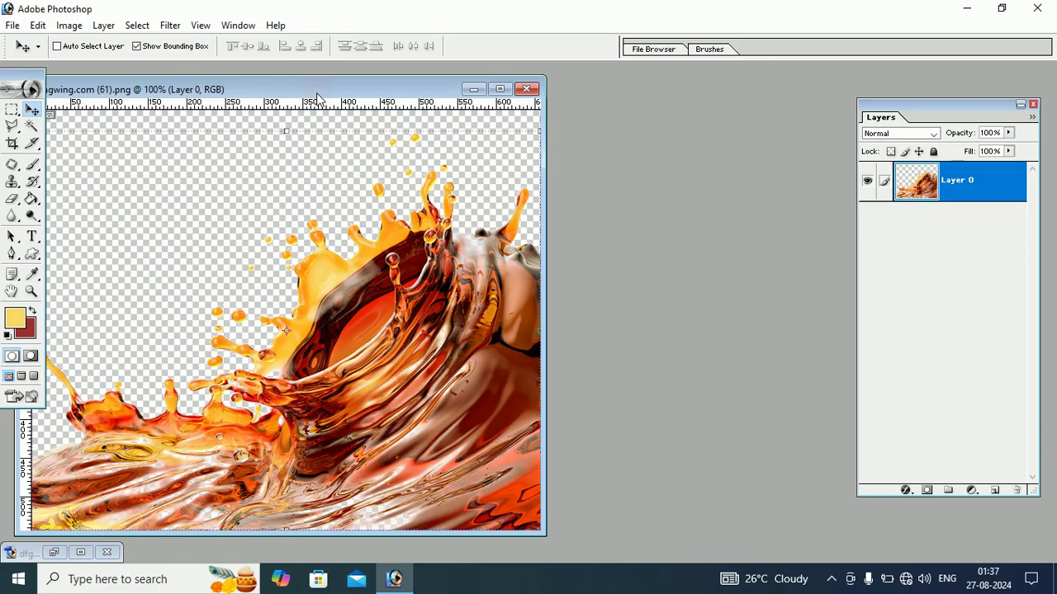
drag(318, 95, 379, 89)
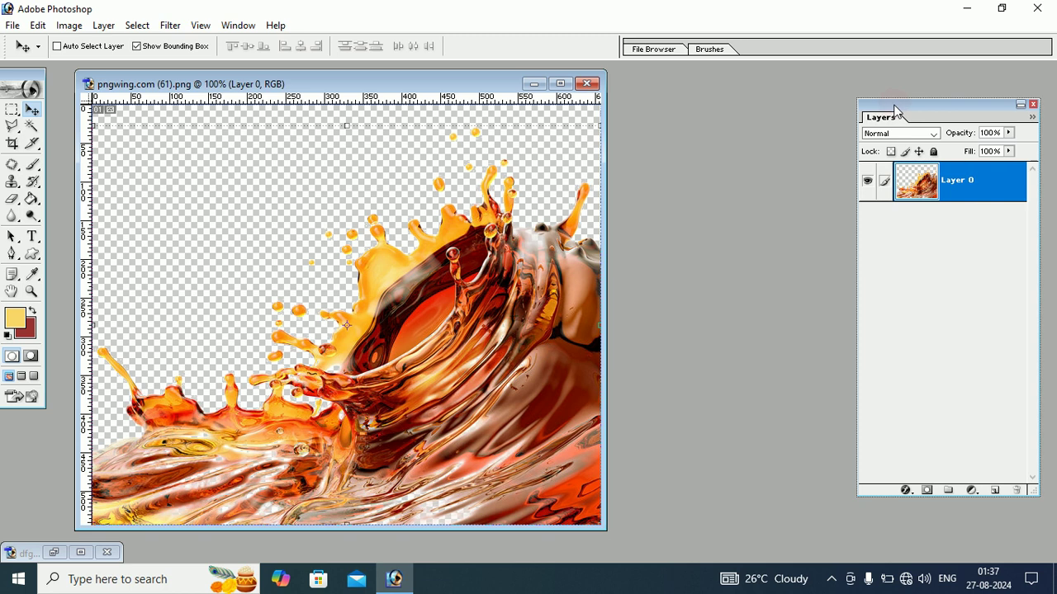
Step: Add a new Layer 1 and fill it with yellow using the Paint Bucket
drag(898, 103, 749, 80)
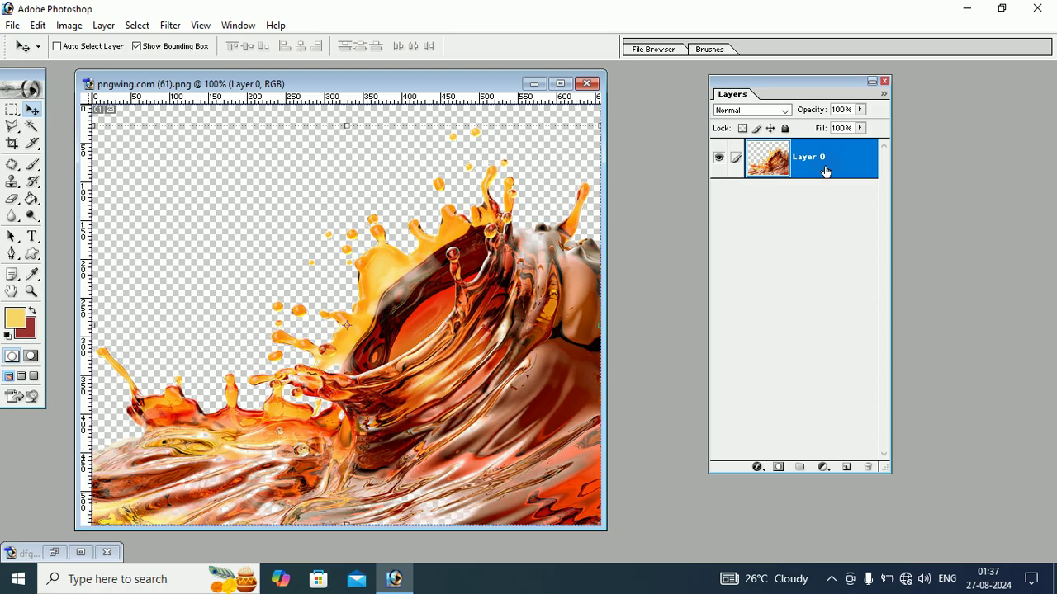
click(846, 467)
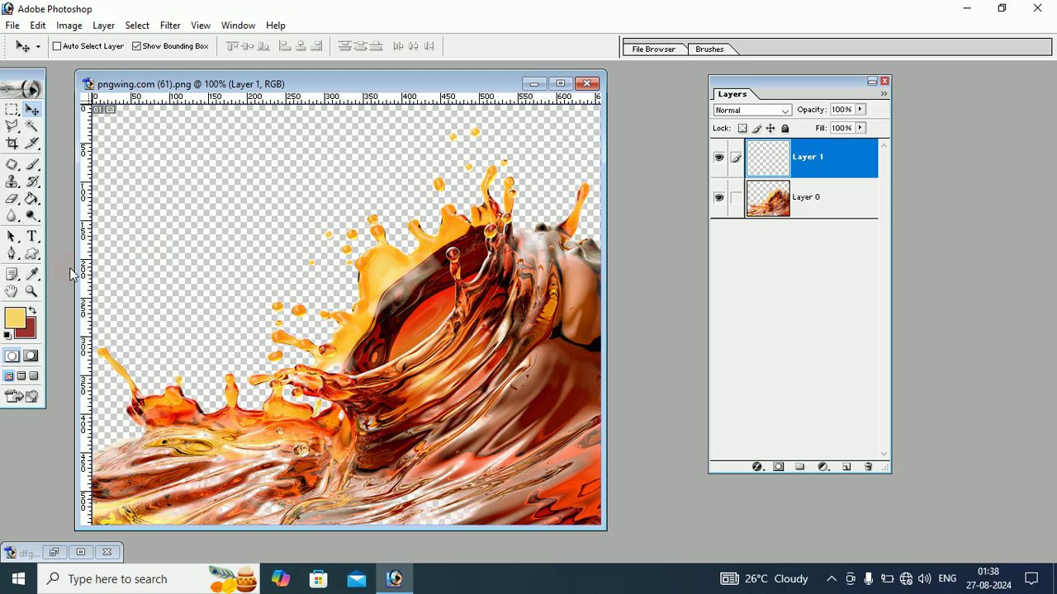
click(33, 276)
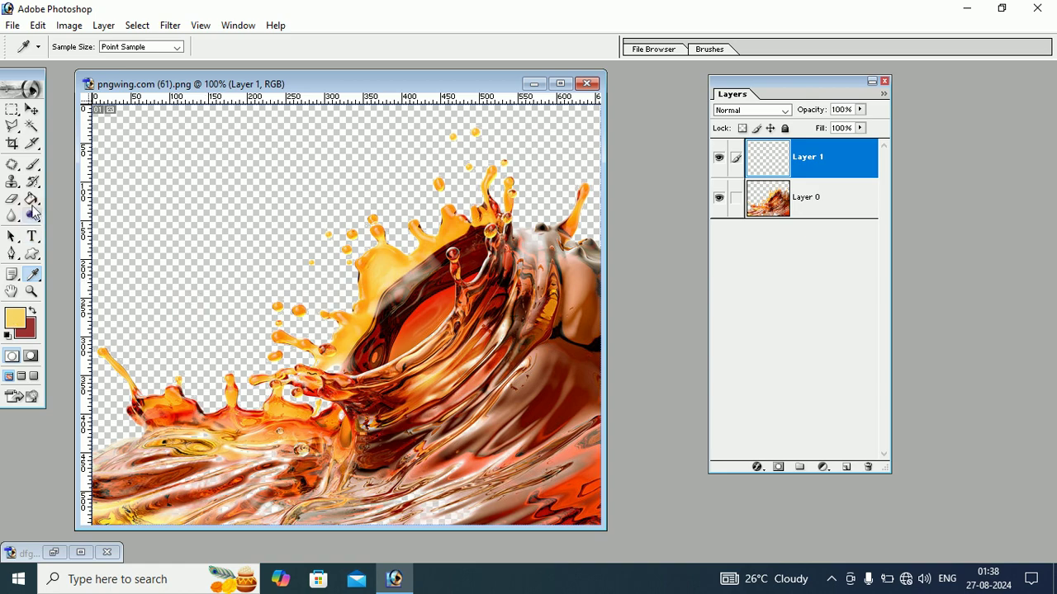
click(32, 199)
click(185, 173)
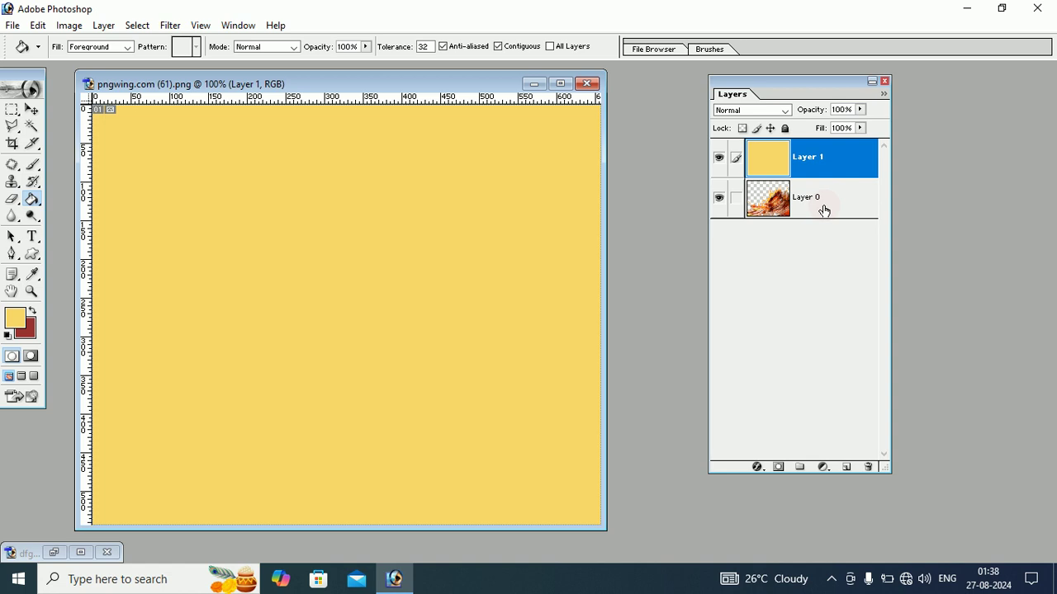
Step: Move the splash Layer 0 above the yellow Layer 1 and switch to the Move tool
drag(824, 211, 828, 157)
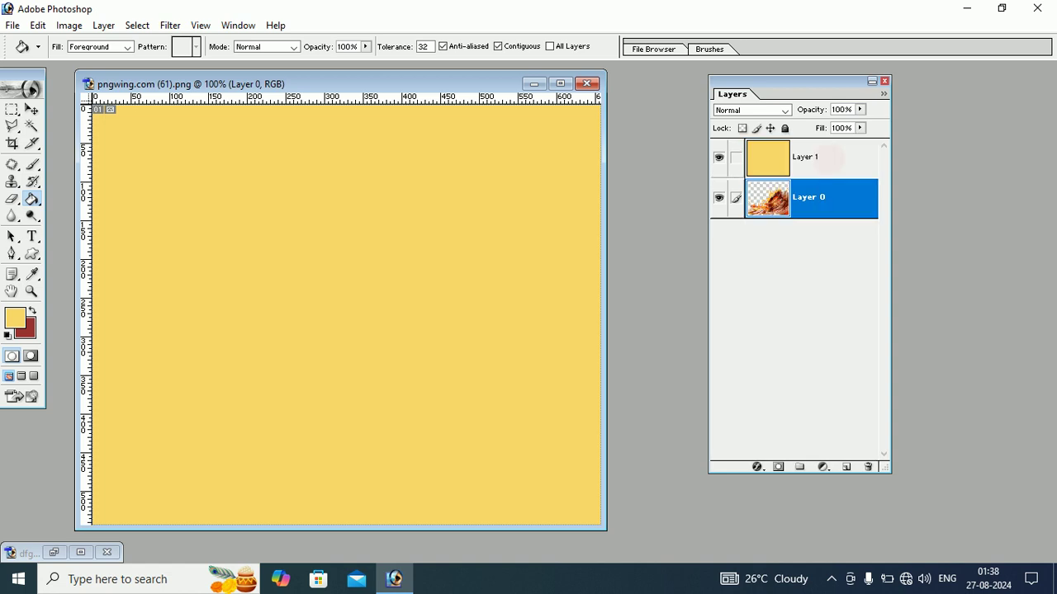
drag(813, 208, 816, 153)
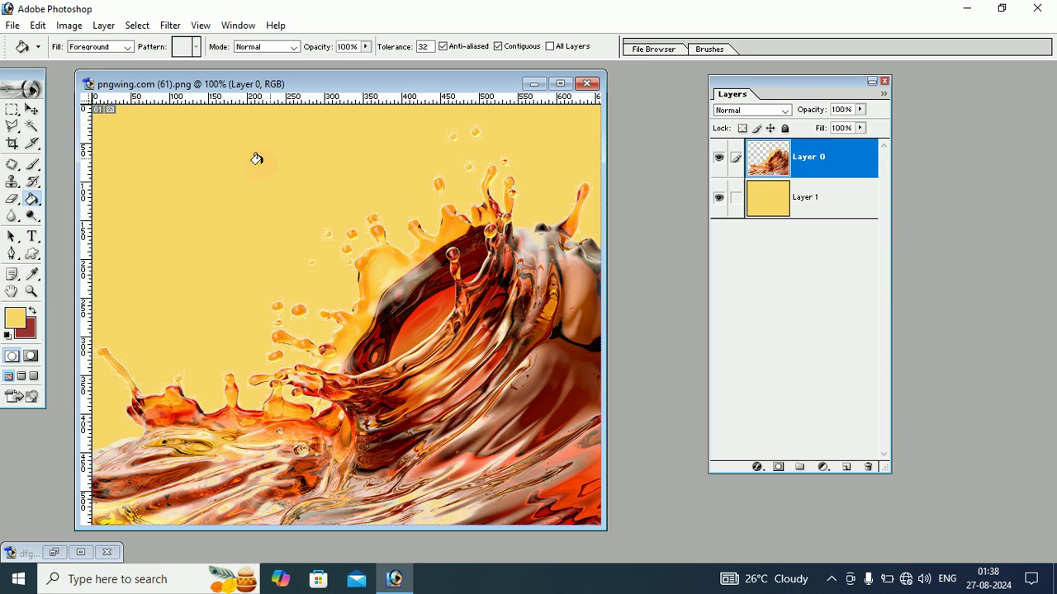
click(31, 109)
click(20, 26)
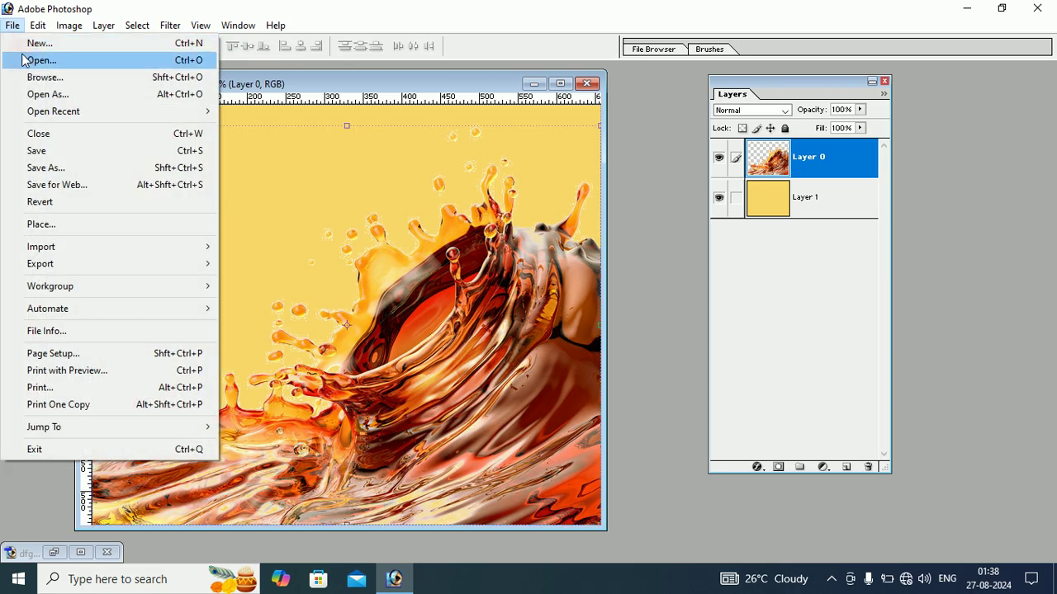
Step: Open the bottle image pngwing.com (62) and shift its window right
click(35, 58)
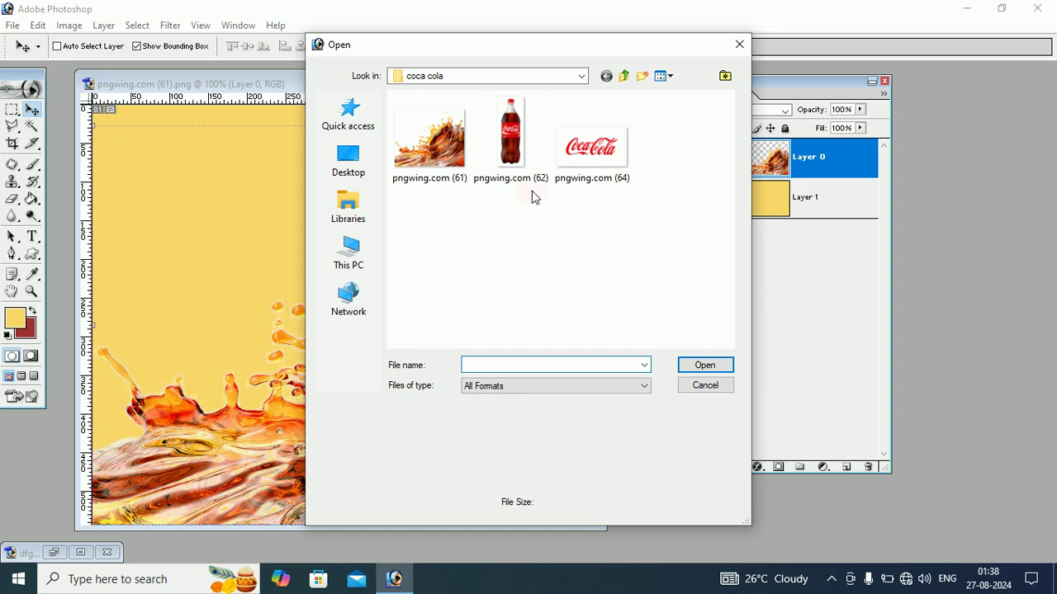
click(510, 136)
click(705, 364)
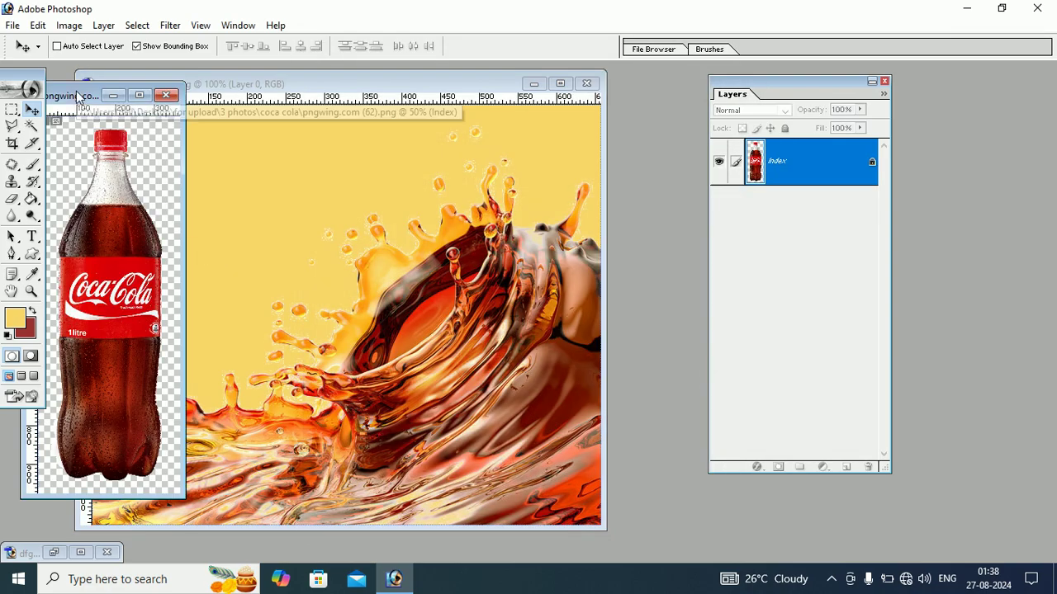
drag(79, 96, 129, 103)
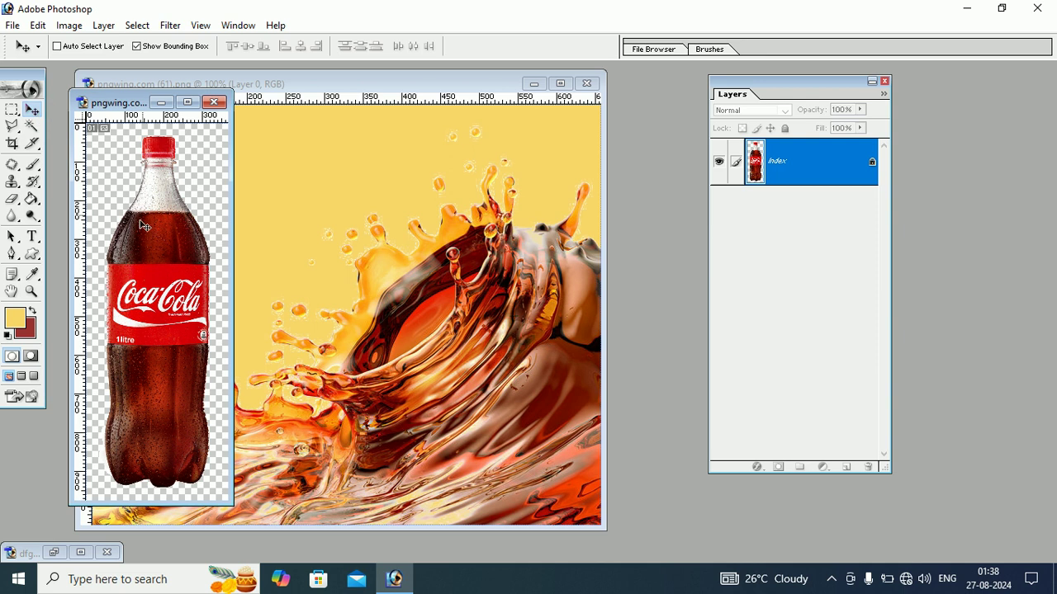
Step: Select all of the bottle image and drag it into the splash document as Layer 2
drag(164, 285, 354, 253)
drag(179, 263, 349, 253)
drag(206, 277, 335, 248)
click(138, 26)
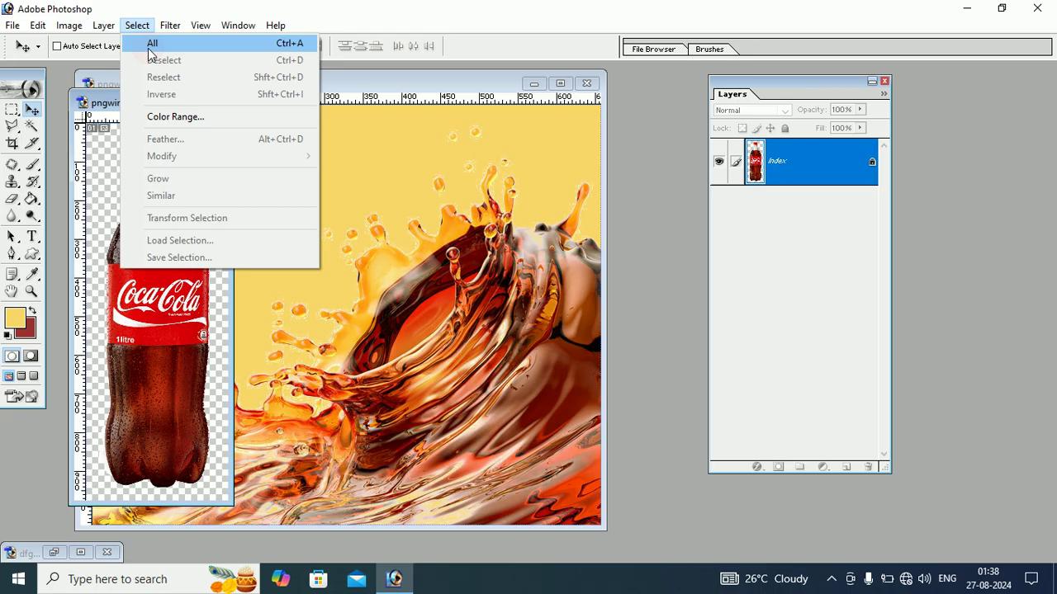
click(149, 49)
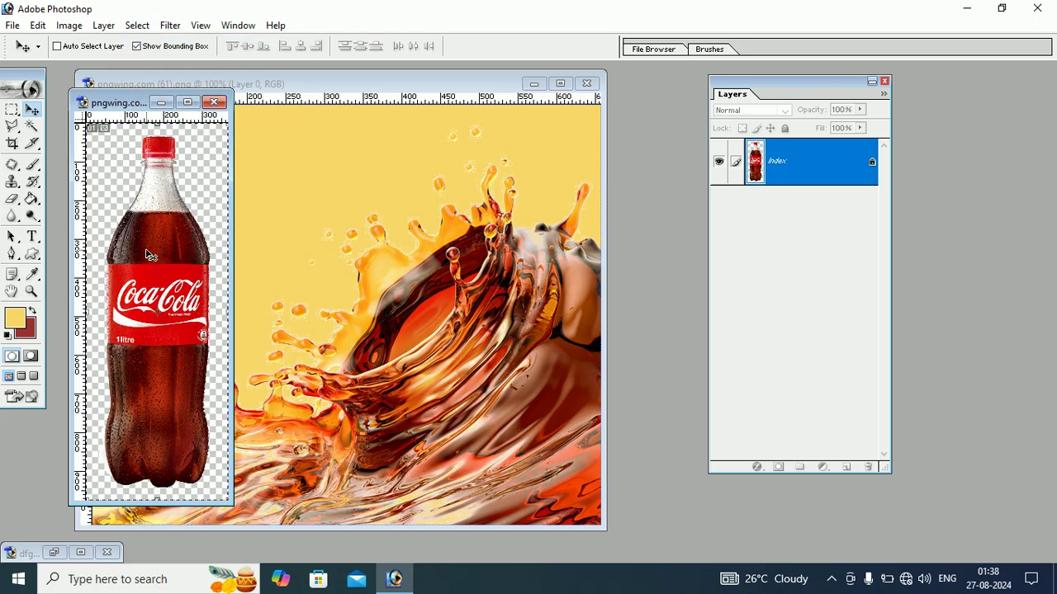
drag(149, 254, 340, 242)
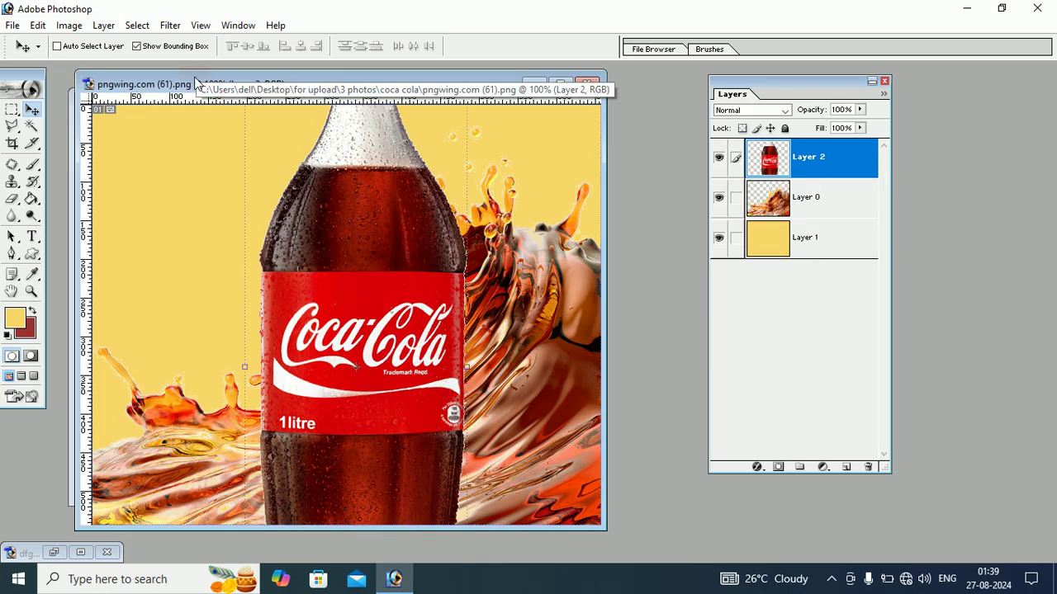
Step: Close the bottle source document and reposition the splash document window
drag(193, 87, 323, 98)
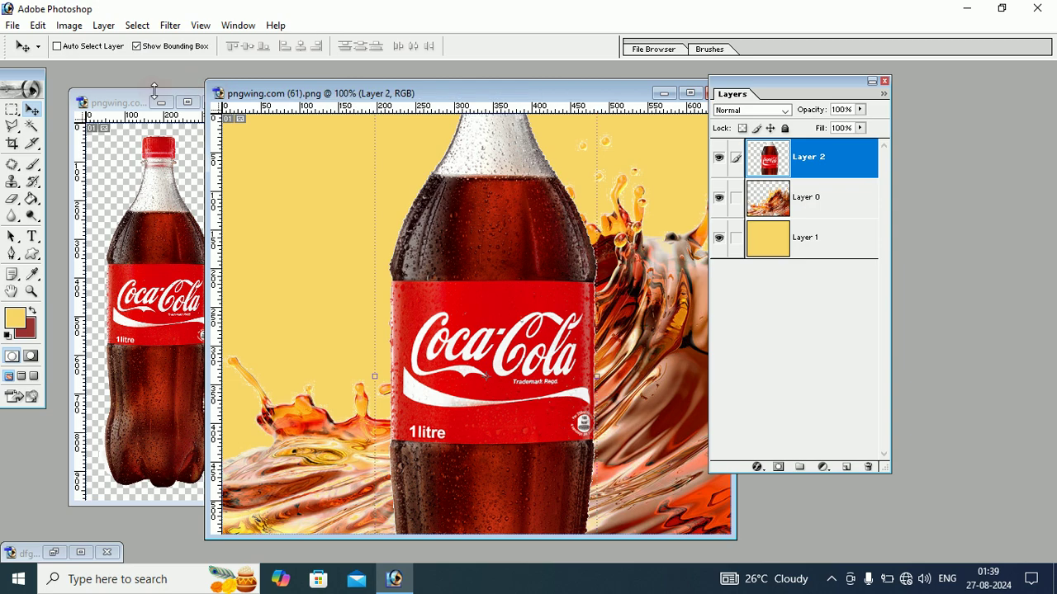
click(132, 103)
click(212, 105)
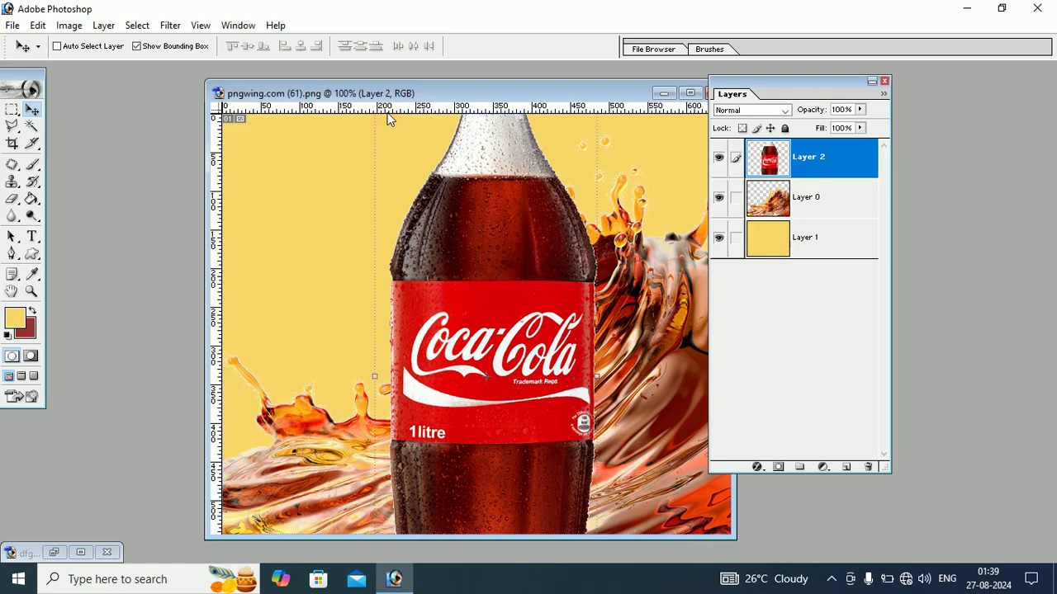
drag(385, 96, 253, 65)
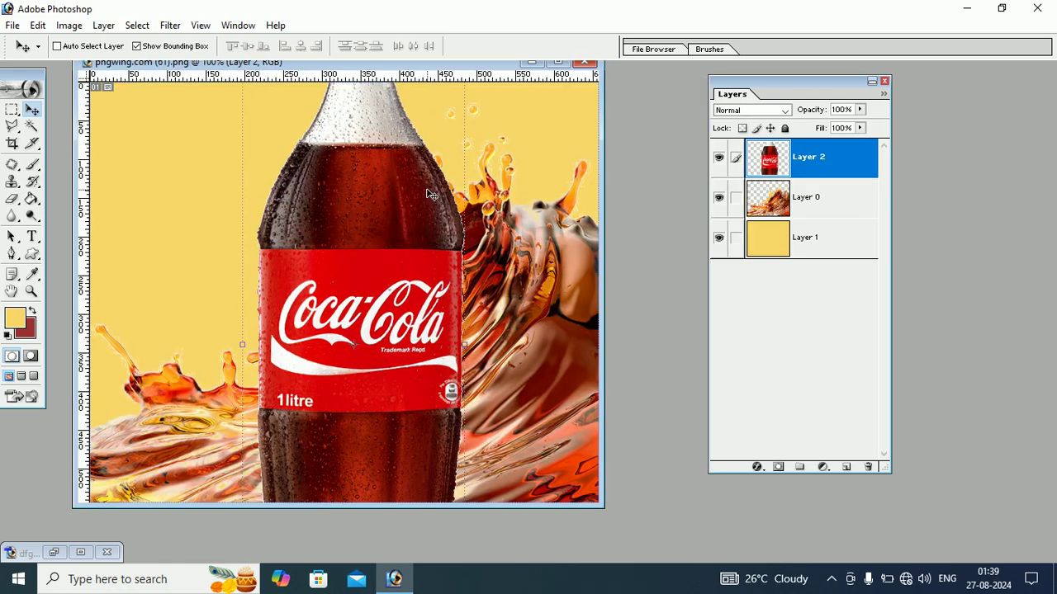
Step: Scale the bottle to about 44%, tilt it about -41° toward the upper left, and apply
drag(433, 197, 426, 355)
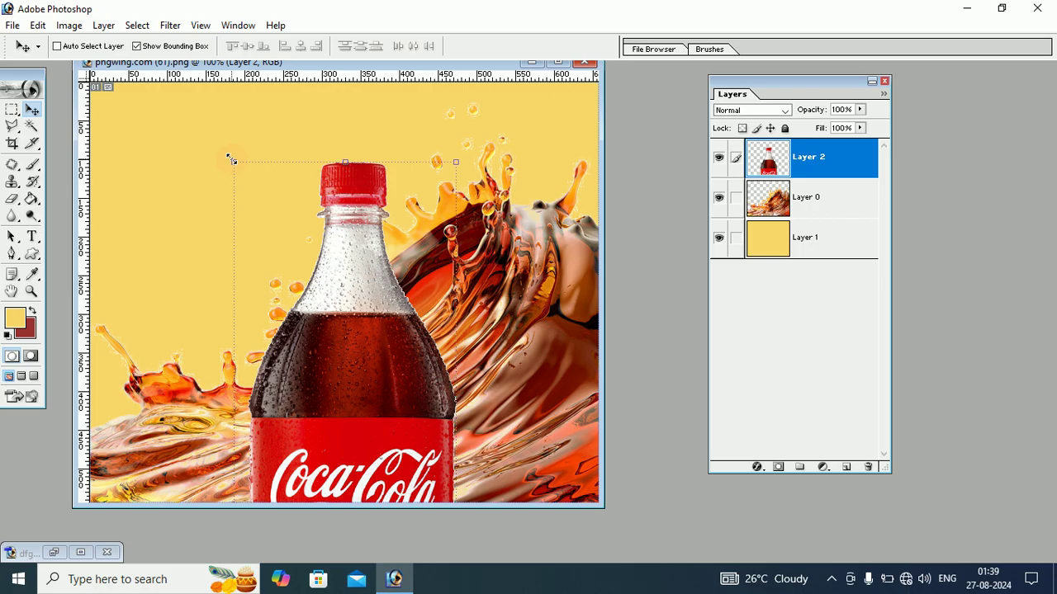
drag(231, 159, 295, 360)
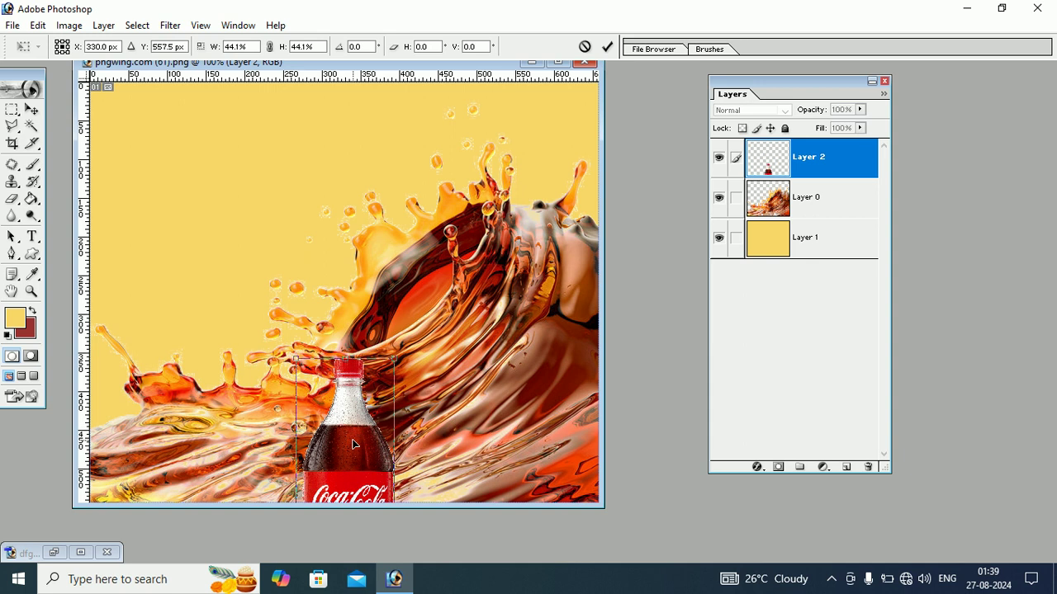
drag(353, 433, 372, 218)
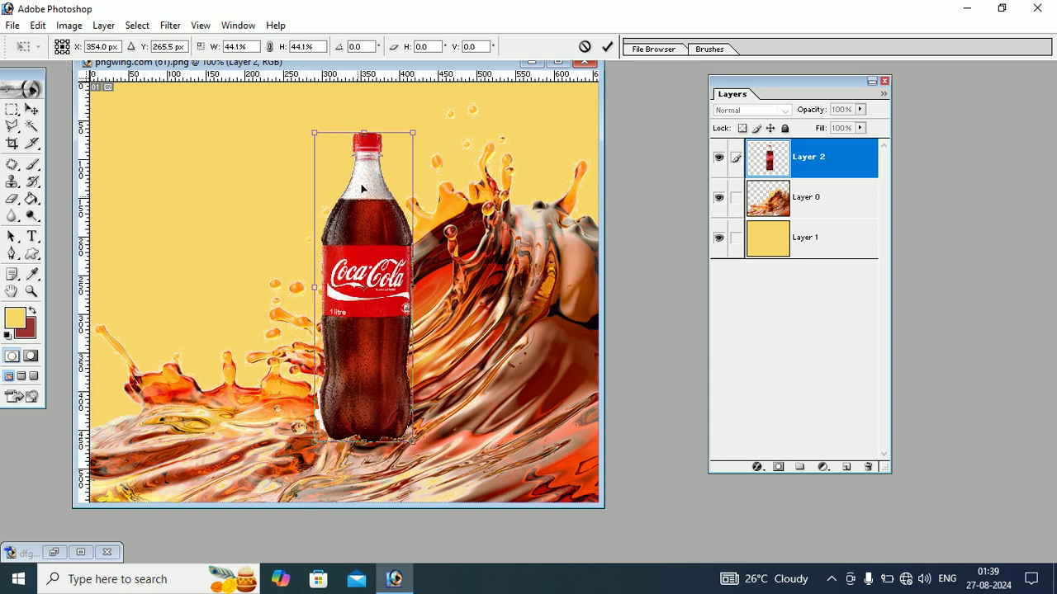
drag(300, 123, 208, 209)
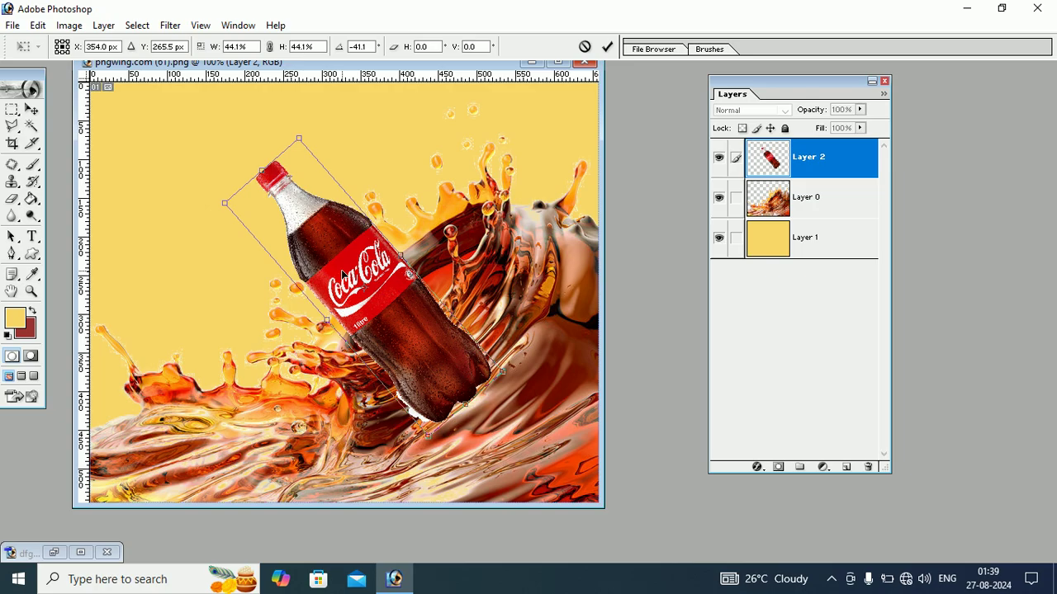
drag(343, 276, 307, 200)
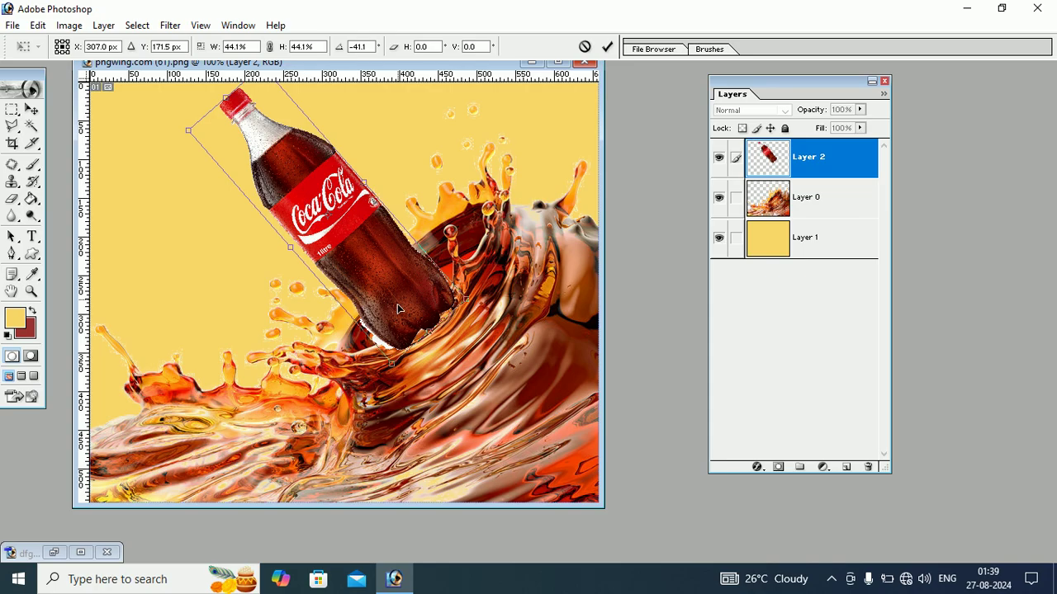
mouse_move(427, 331)
mouse_down()
mouse_move(390, 287)
mouse_move(428, 307)
mouse_up()
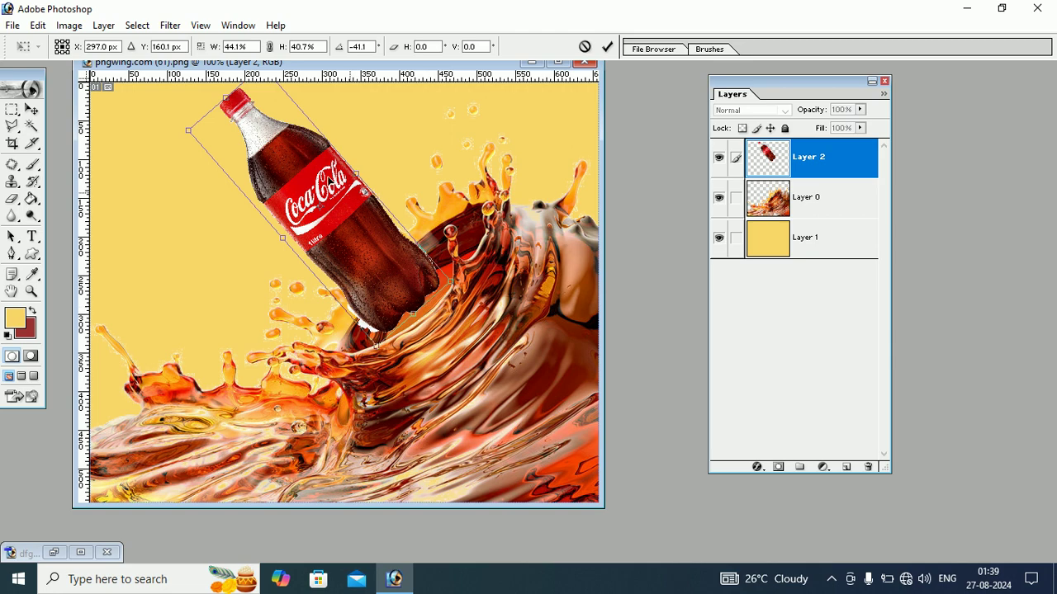
drag(314, 169, 317, 169)
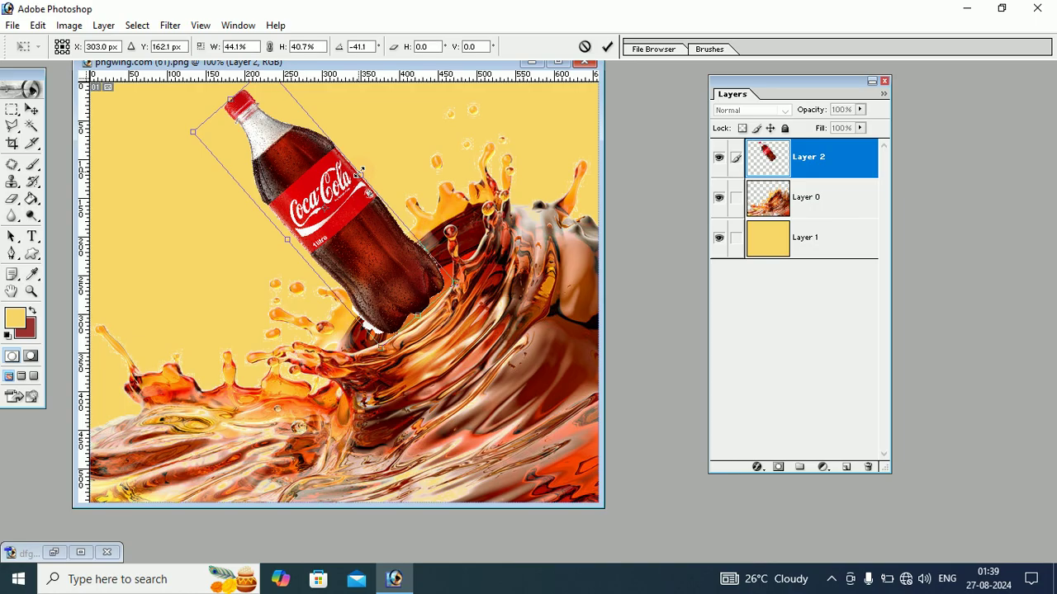
mouse_move(360, 175)
mouse_down()
mouse_move(378, 157)
mouse_move(366, 170)
mouse_up()
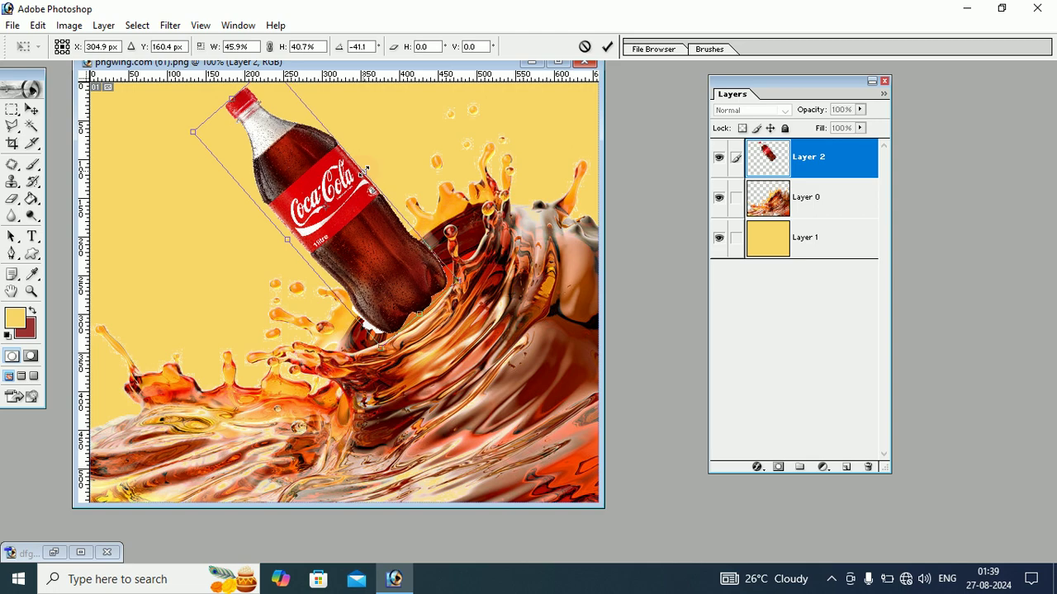
click(30, 108)
click(438, 232)
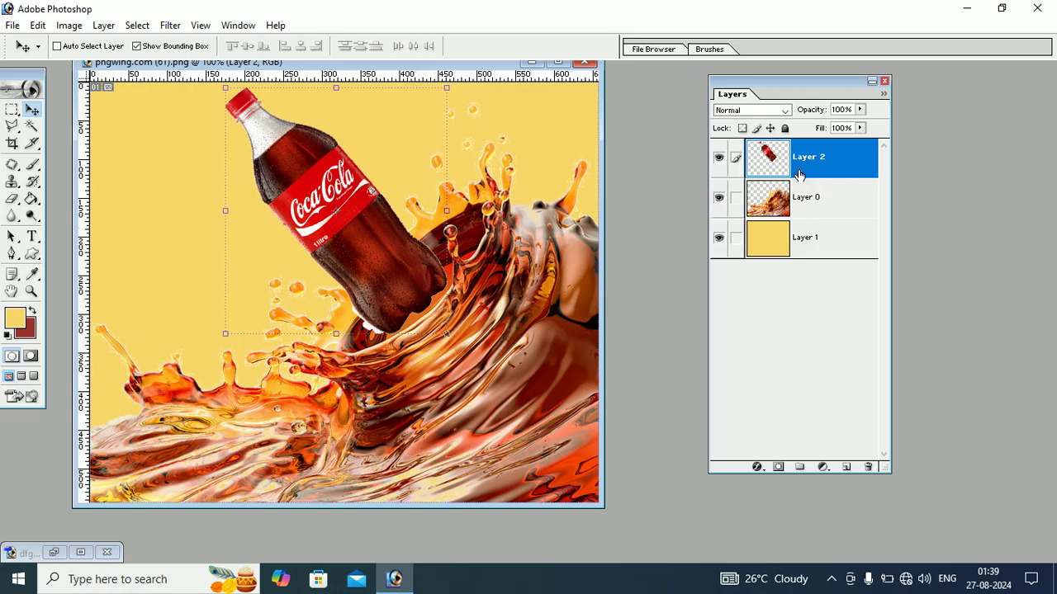
Step: Add a mask to Layer 2 and paint black over the bottle's base with a 100 px soft round brush
click(778, 468)
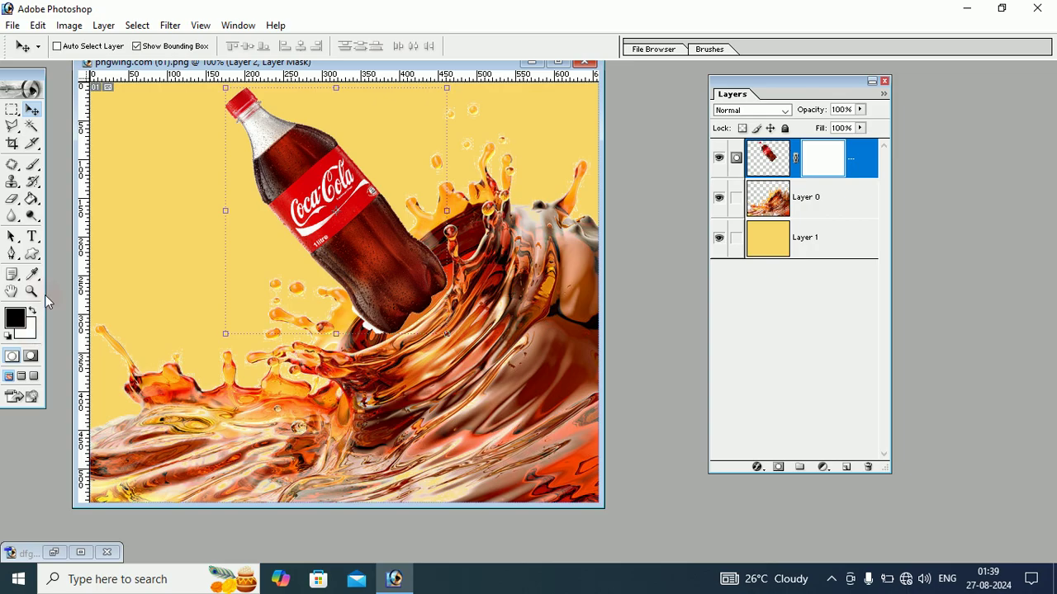
click(33, 165)
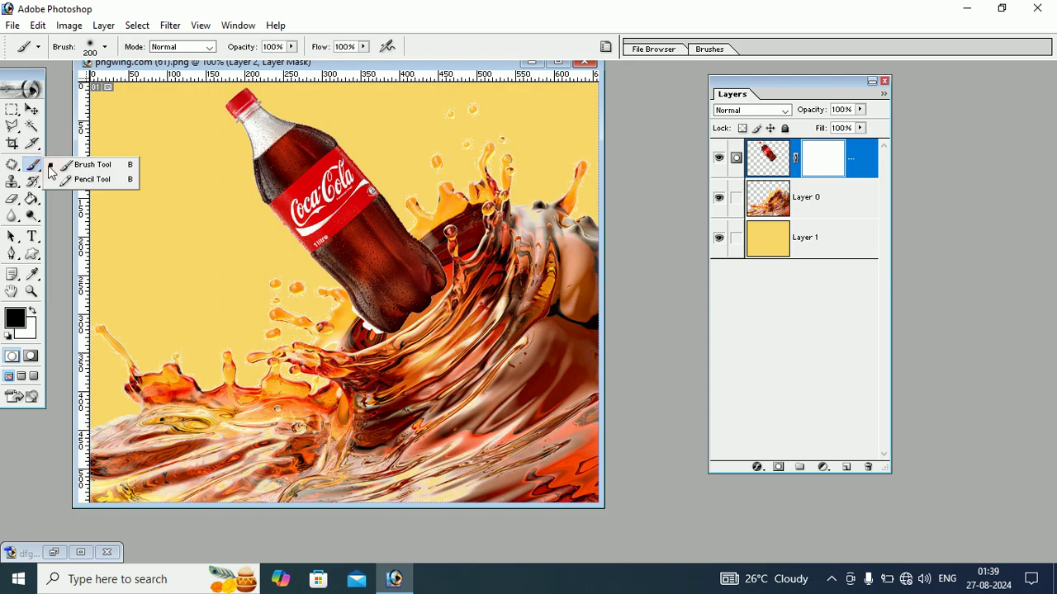
click(116, 166)
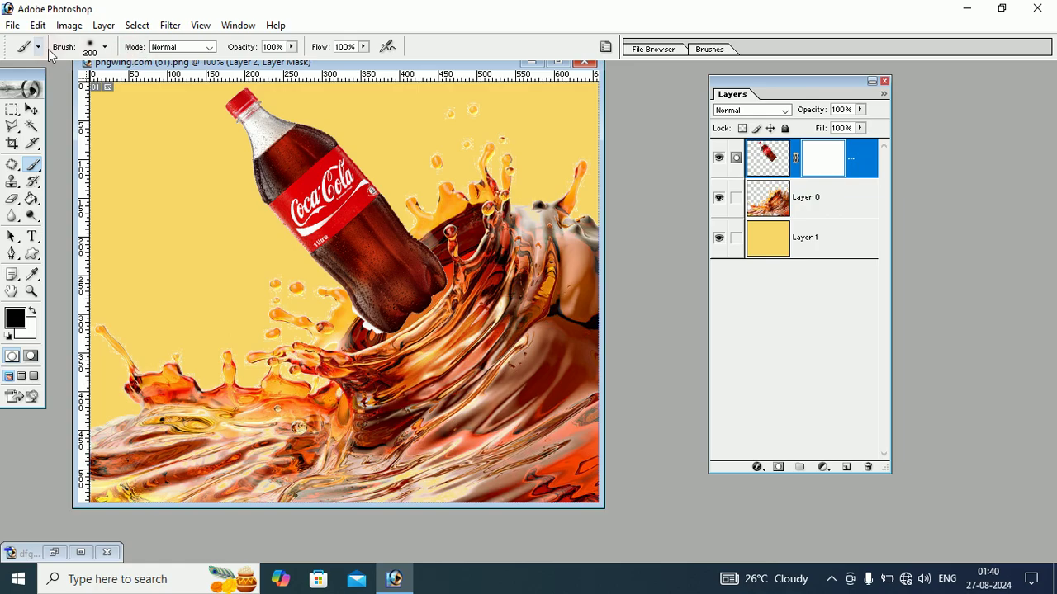
click(105, 50)
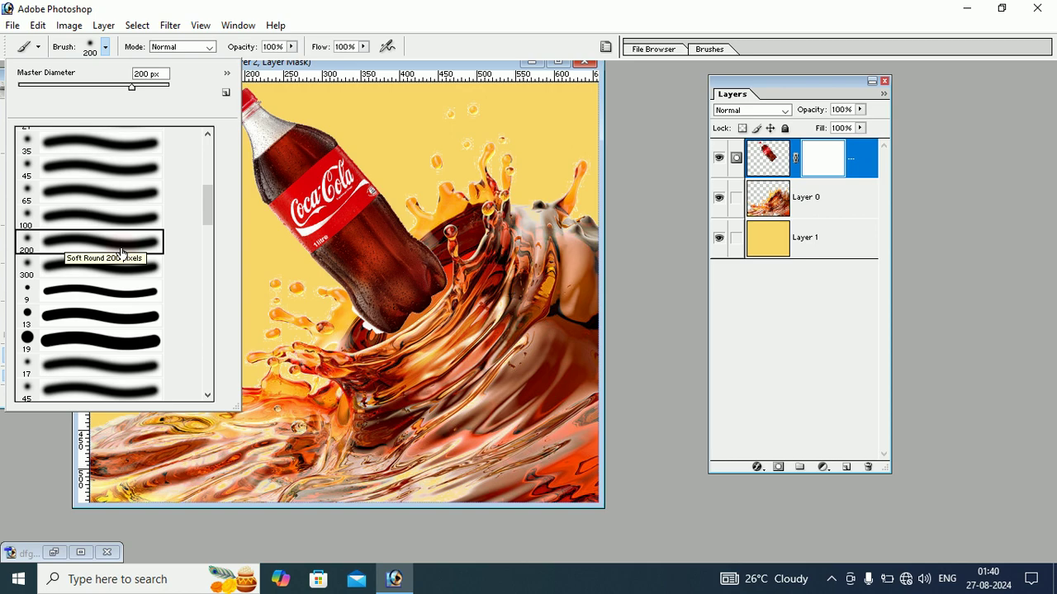
click(114, 223)
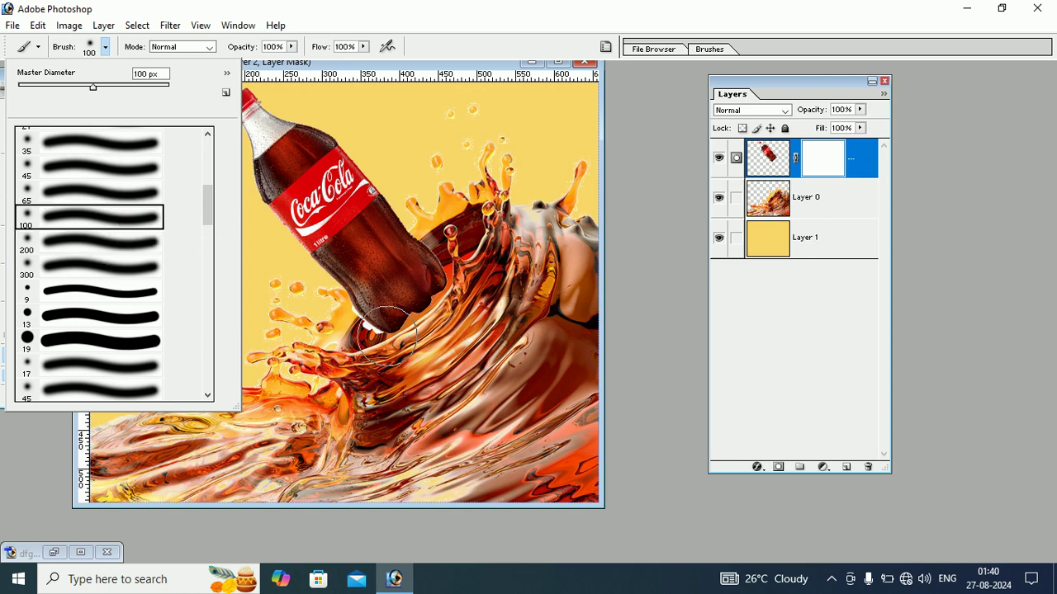
click(404, 59)
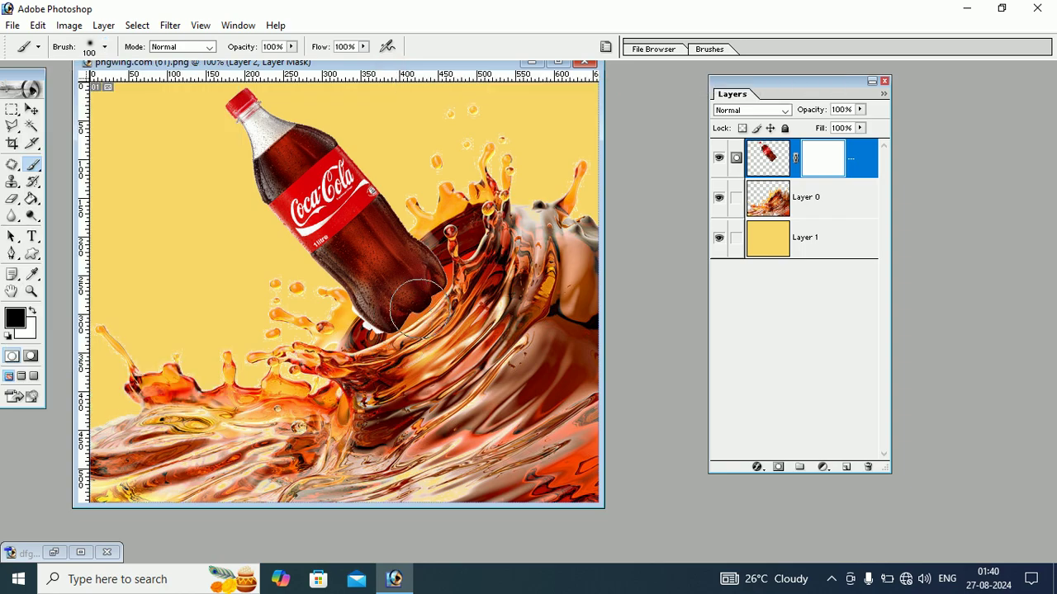
drag(379, 327, 382, 340)
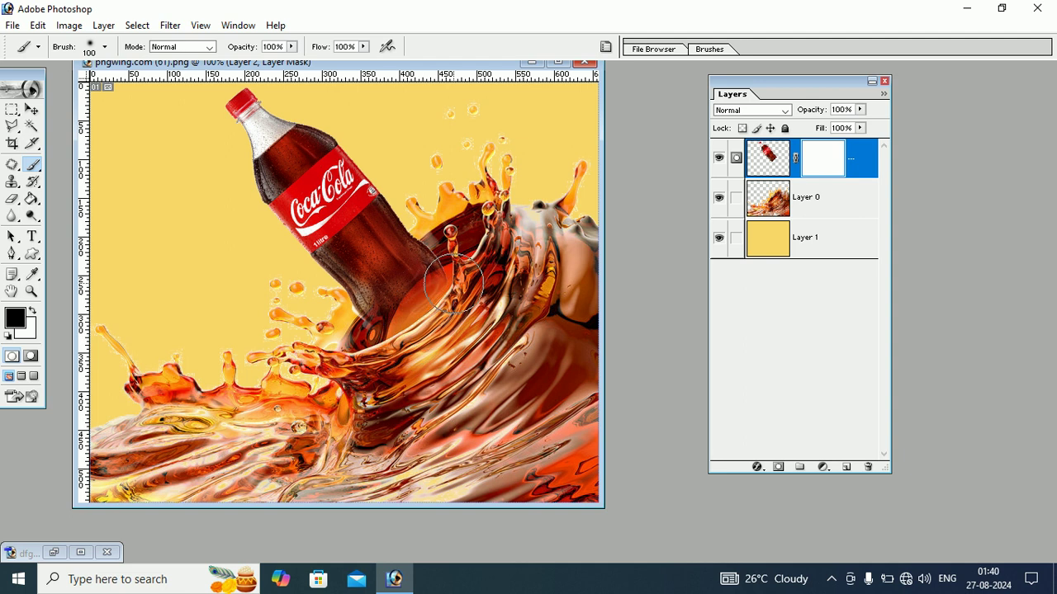
drag(382, 340, 329, 421)
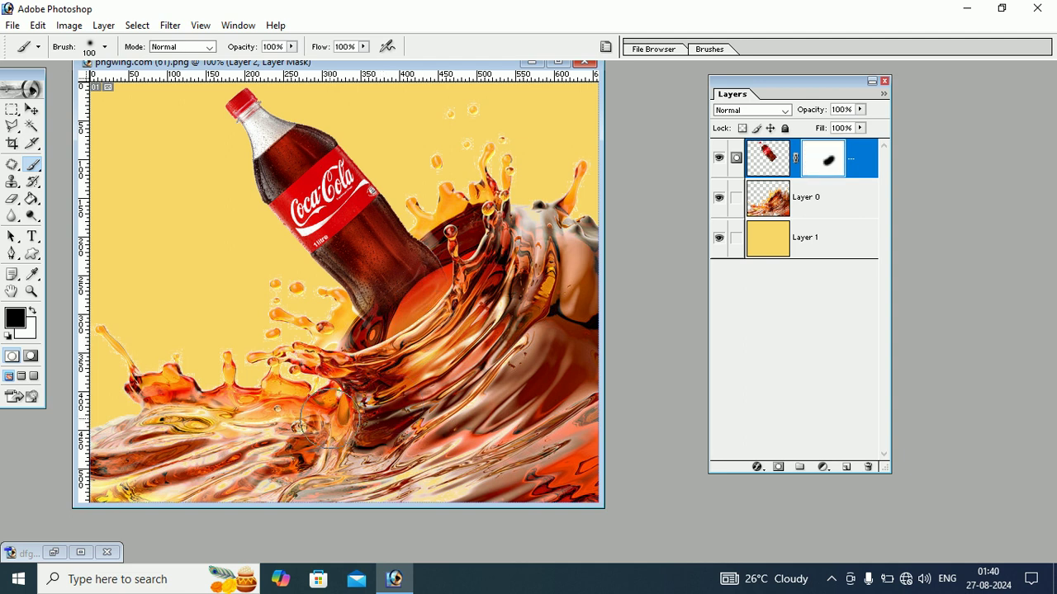
Step: Shift the bottle down-right, refine the mask with white and black, then select Layer 1
click(32, 109)
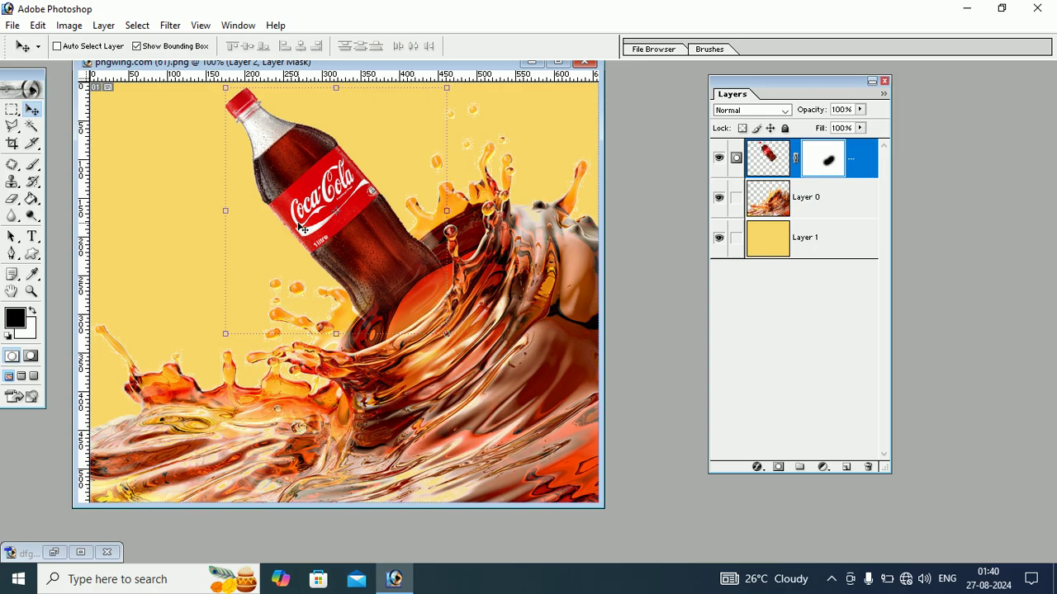
drag(320, 212, 343, 238)
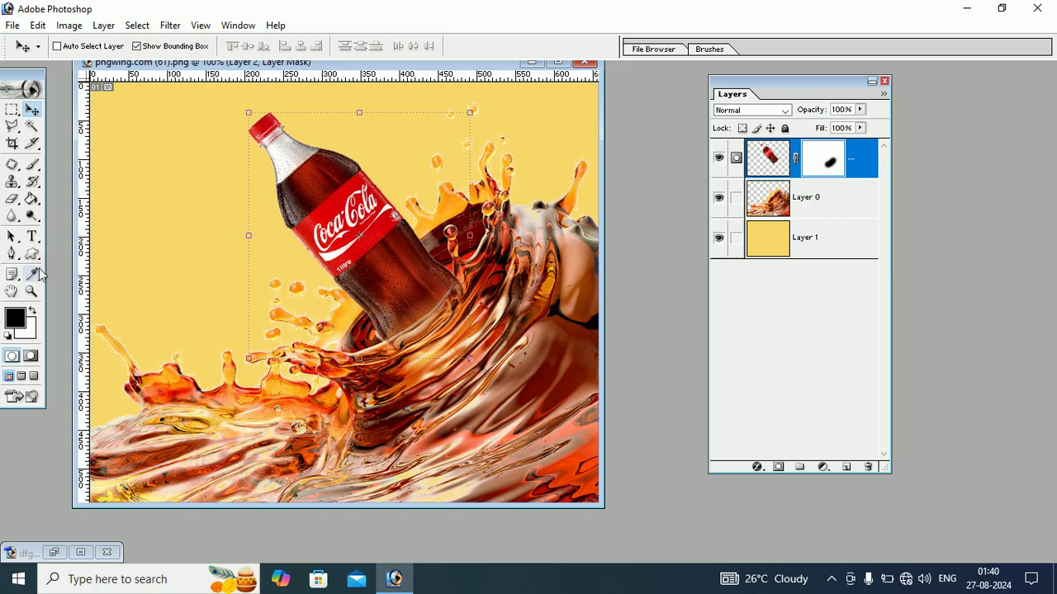
click(32, 164)
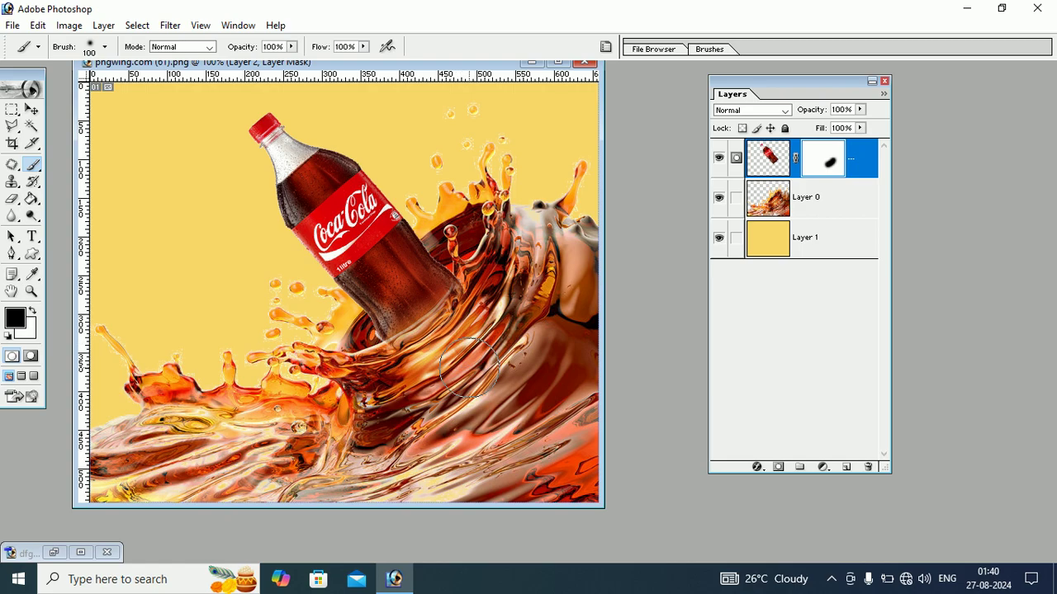
click(33, 313)
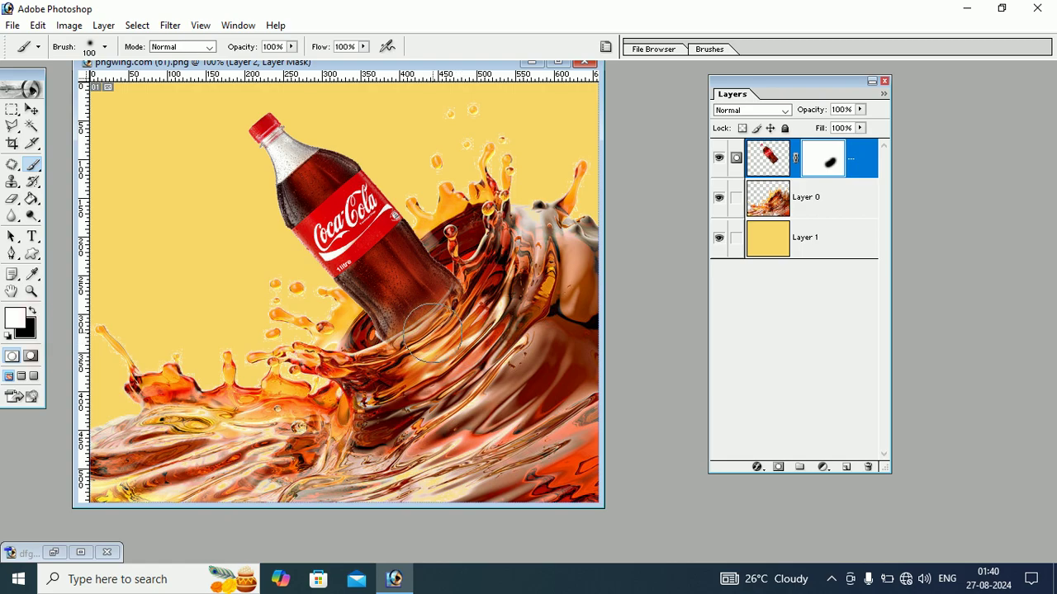
drag(444, 314, 450, 316)
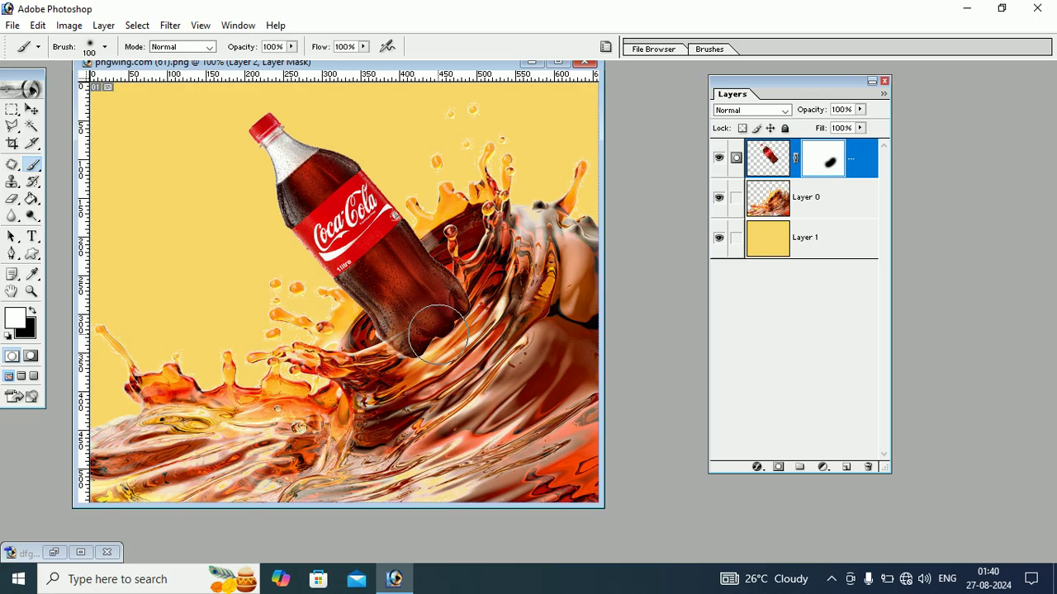
click(33, 314)
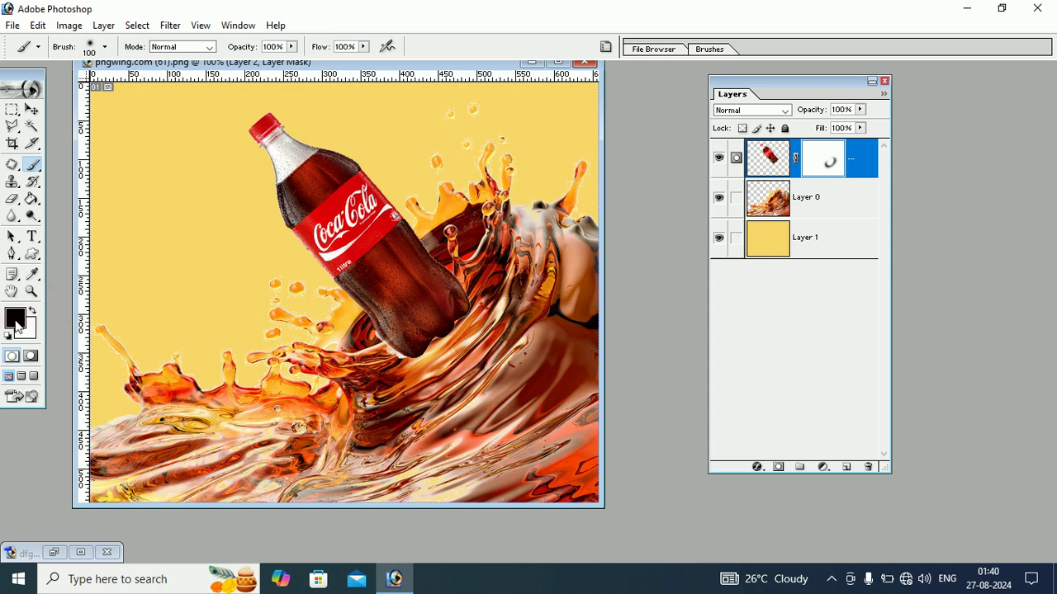
mouse_move(446, 331)
mouse_down()
mouse_move(436, 353)
mouse_move(490, 295)
mouse_move(460, 375)
mouse_move(450, 351)
mouse_up()
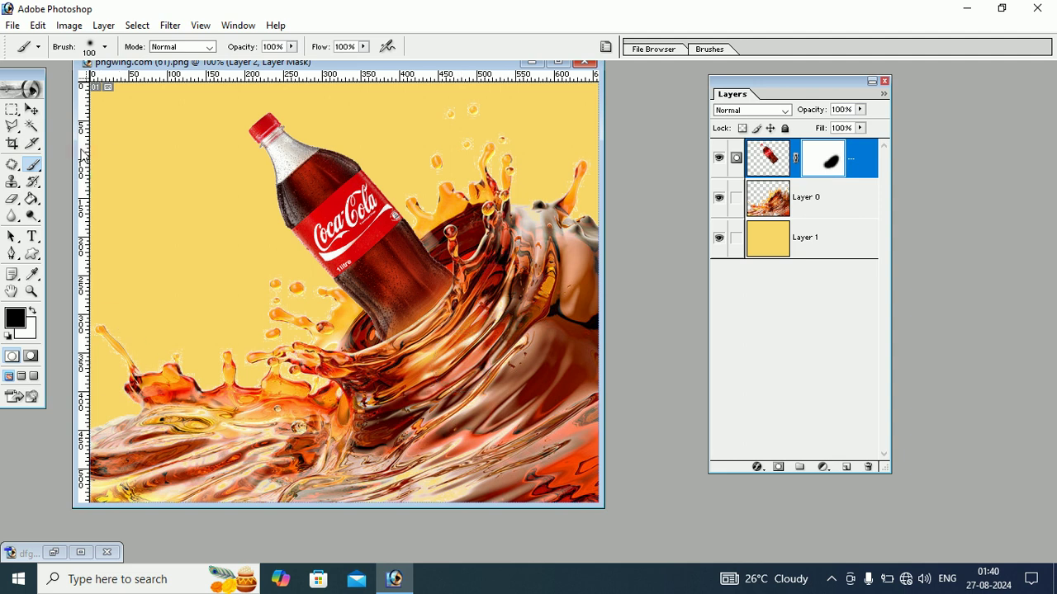
click(32, 110)
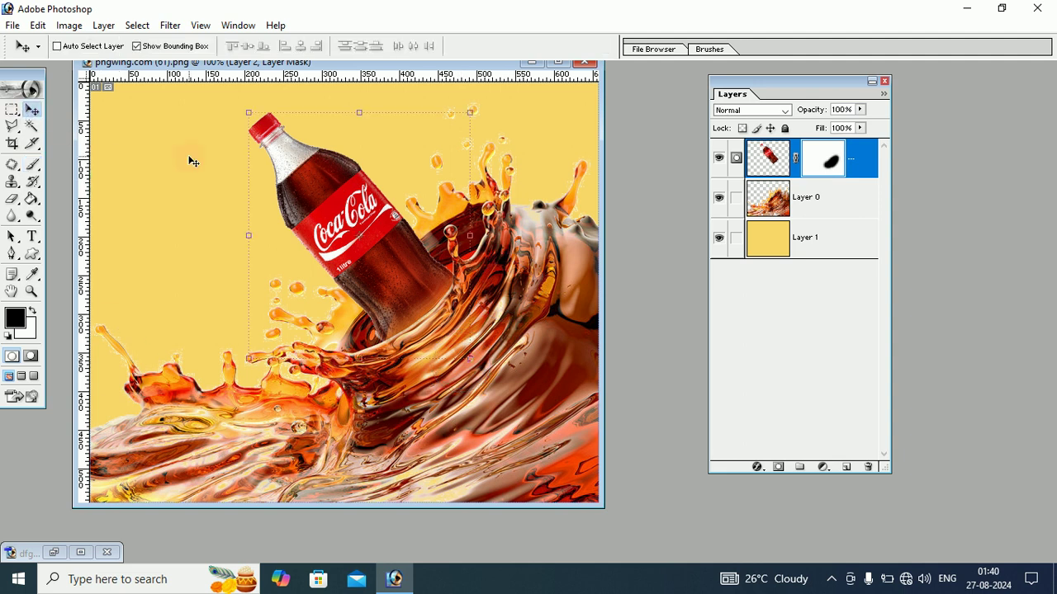
click(764, 242)
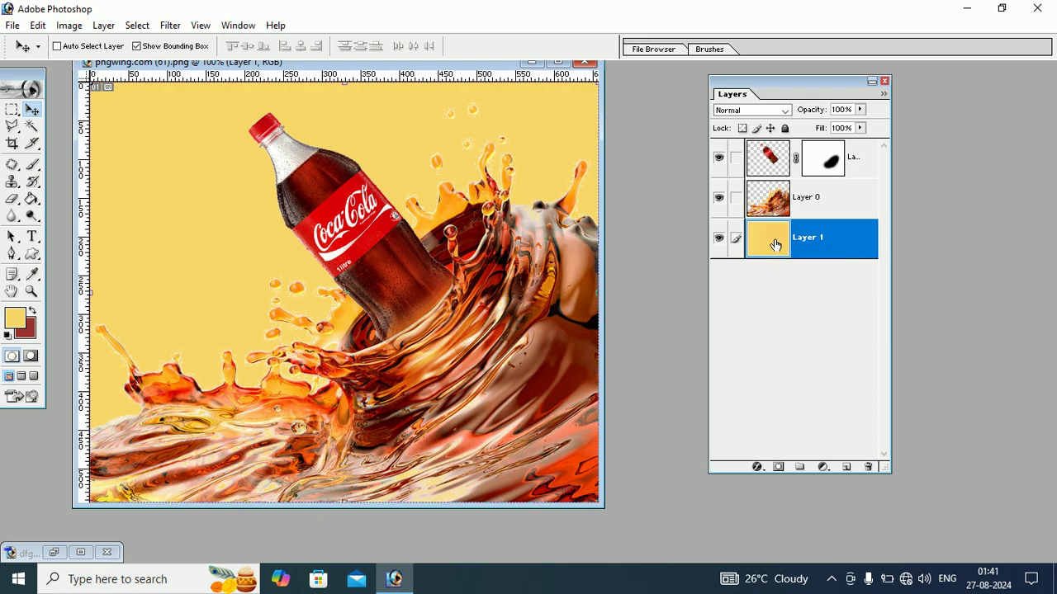
Step: Open the Coca-Cola logo image from the coca cola folder and move its window aside
click(12, 26)
click(37, 59)
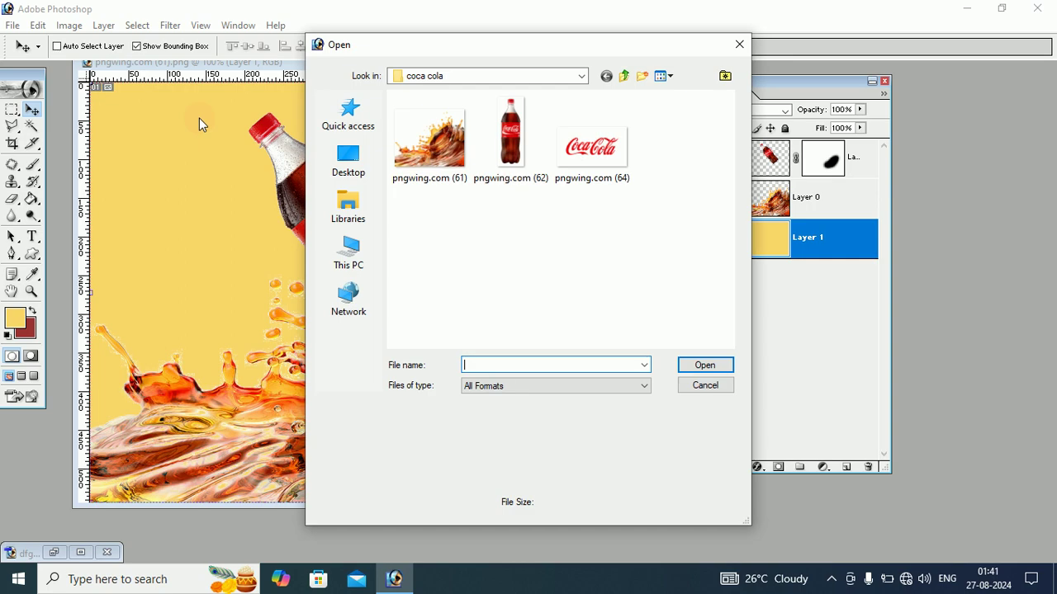
click(591, 148)
click(708, 365)
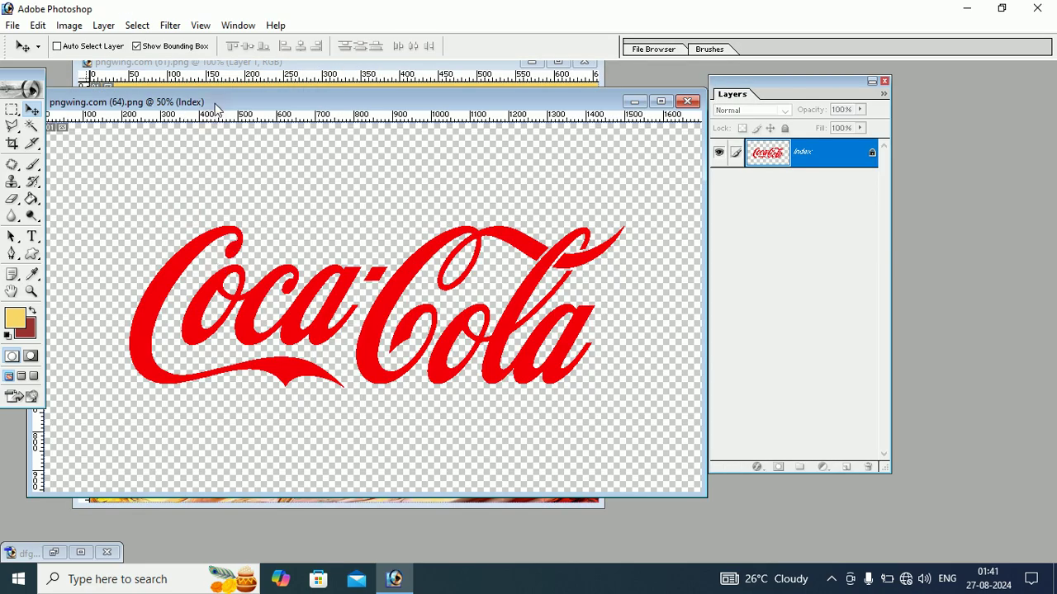
drag(219, 103, 379, 298)
Step: Select all of the logo, drag it into the poster as Layer 3, and close the logo document
drag(372, 425, 254, 253)
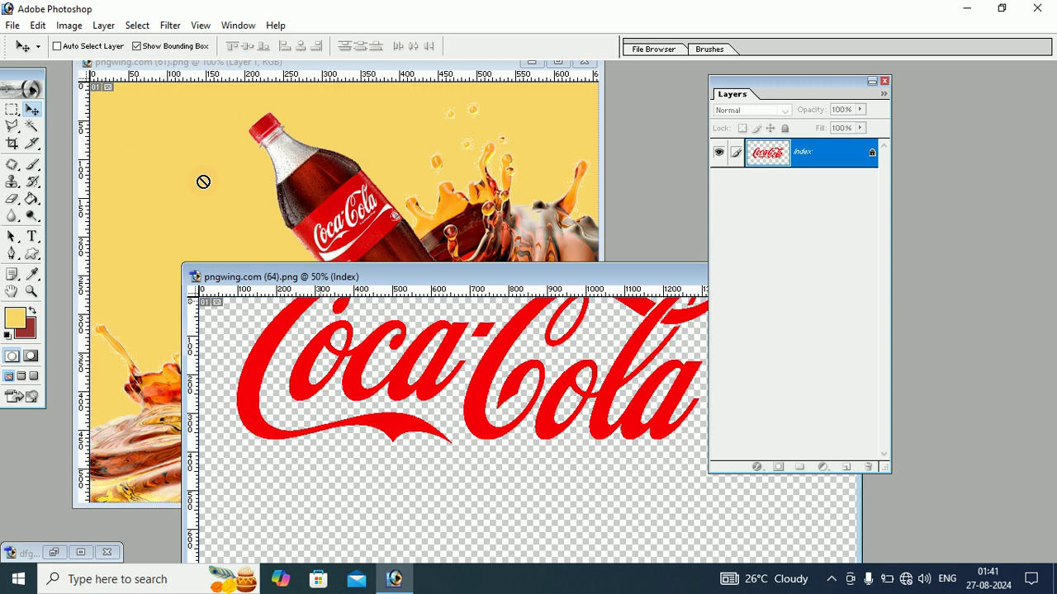
drag(338, 415, 163, 156)
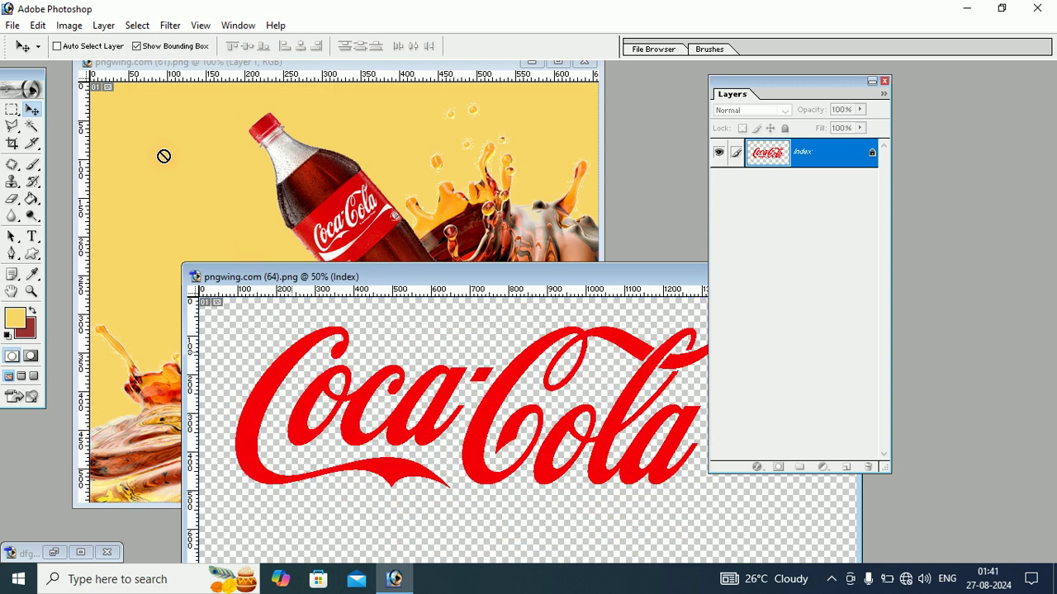
click(132, 28)
click(137, 40)
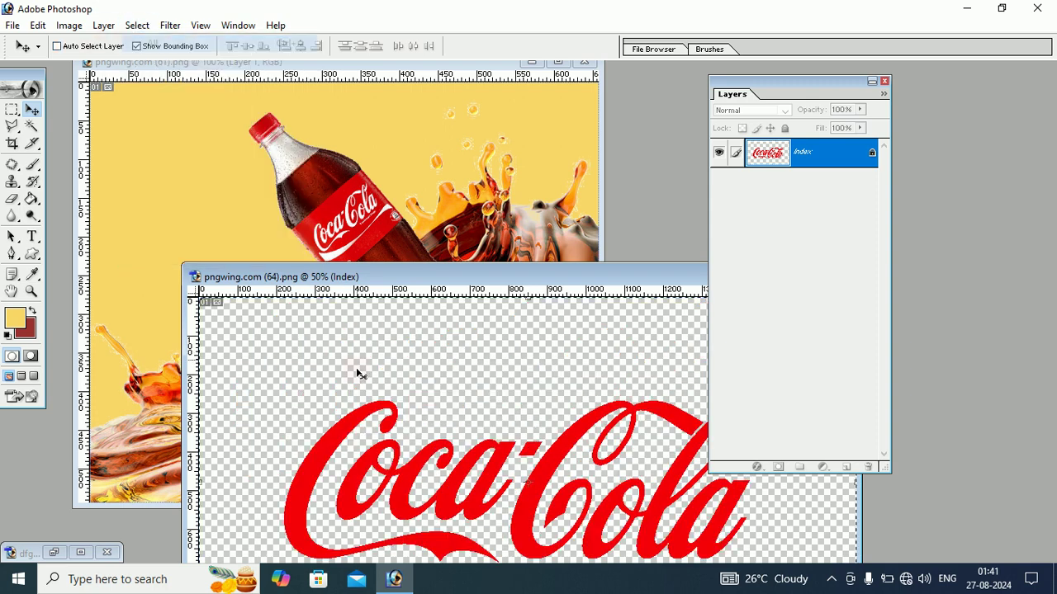
drag(345, 434, 184, 186)
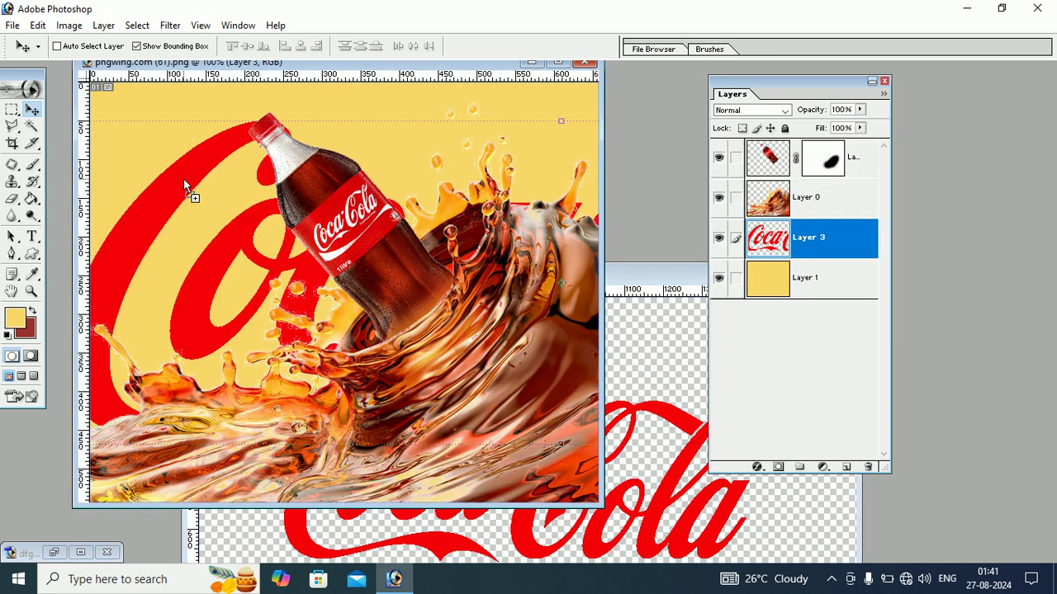
click(652, 290)
drag(496, 274, 287, 148)
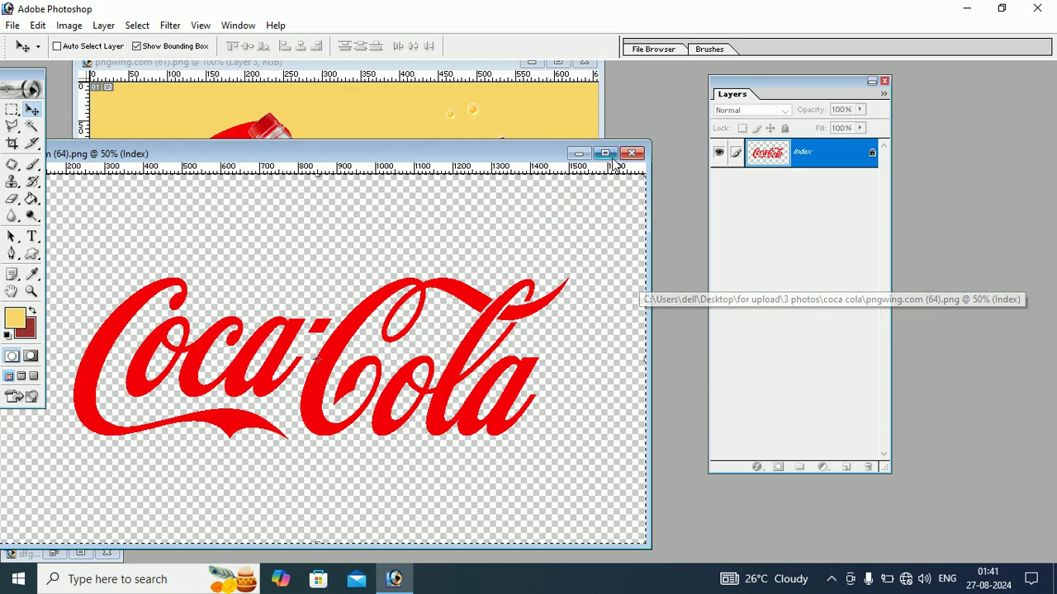
click(630, 153)
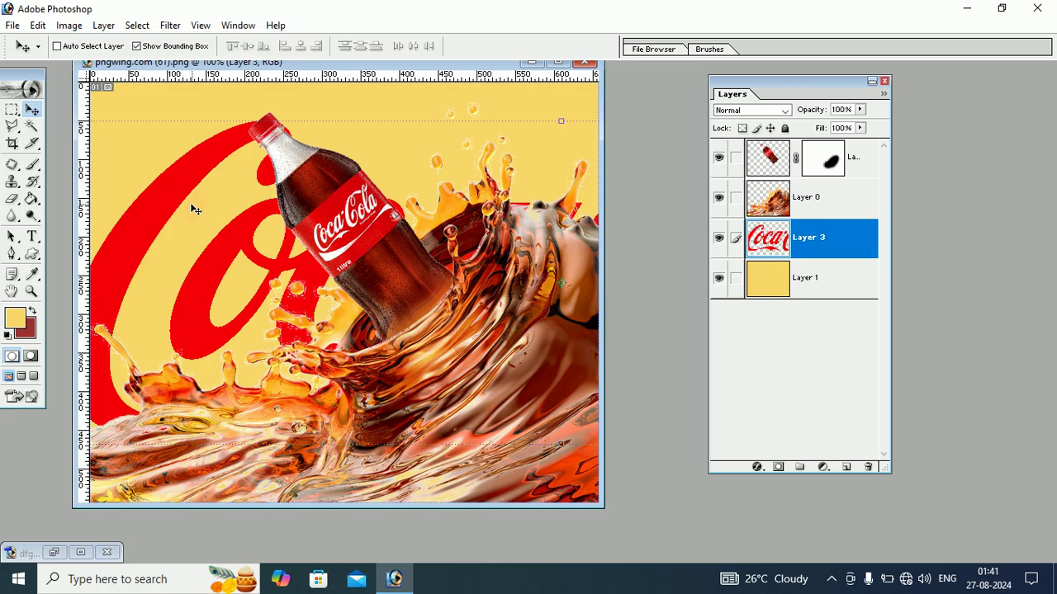
Step: Scale the red logo down to about 36% × 40% and move it to the poster's top-left
drag(179, 207, 263, 208)
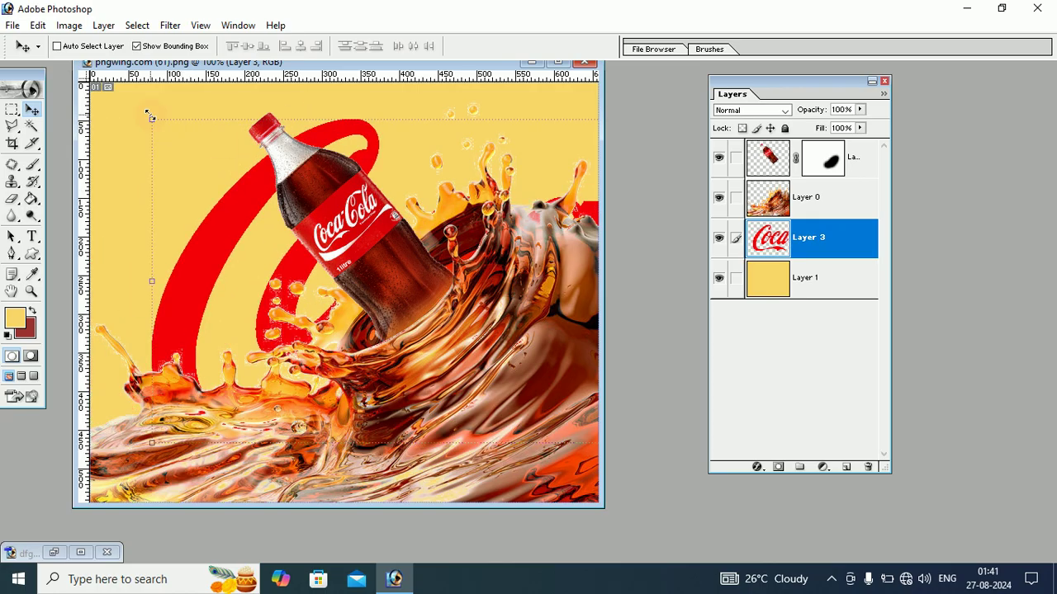
drag(151, 116, 355, 300)
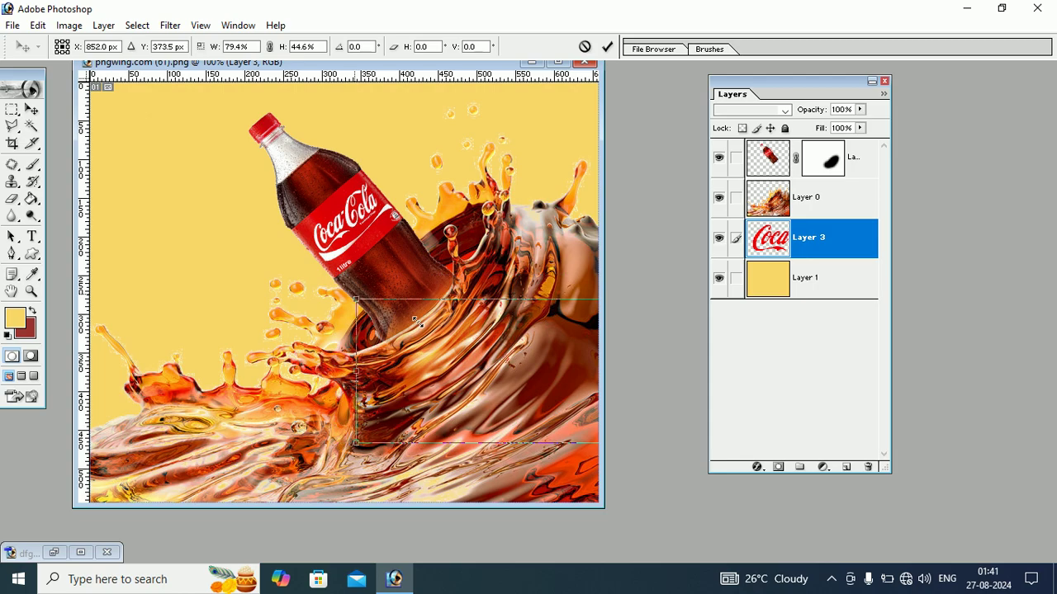
drag(450, 344, 195, 170)
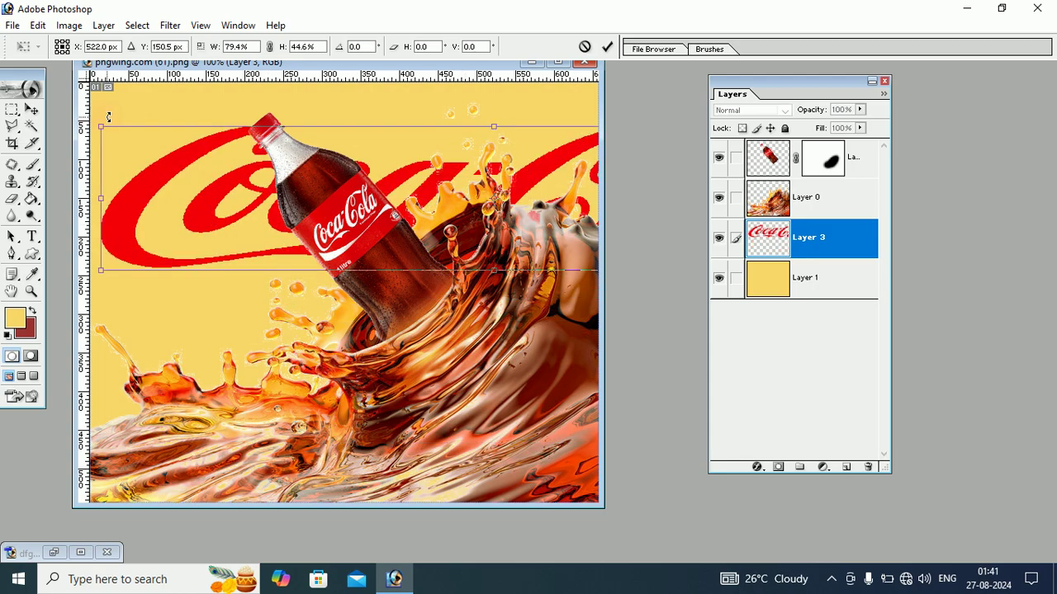
drag(100, 126, 396, 129)
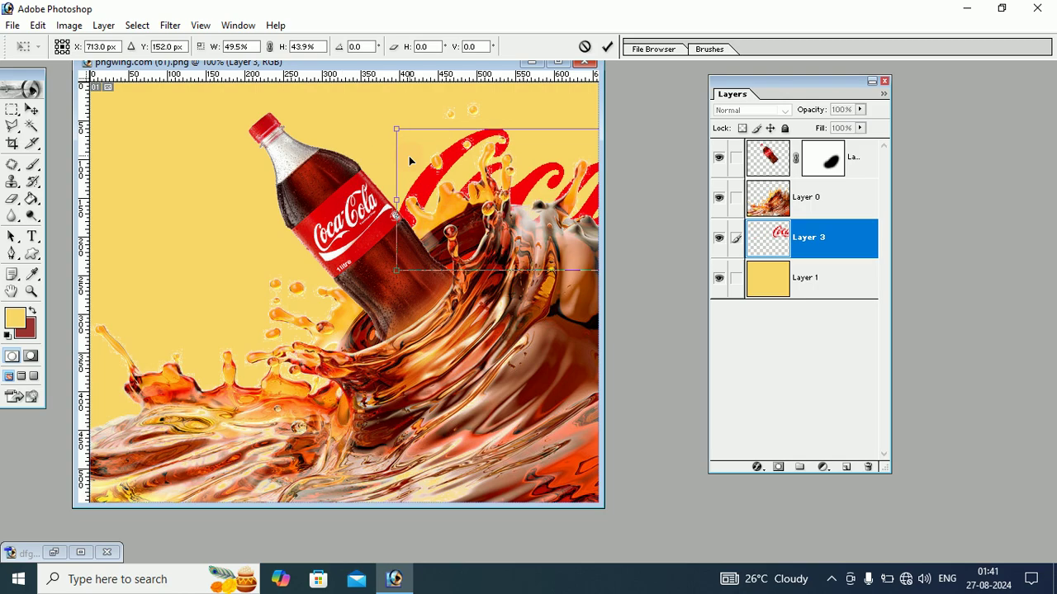
mouse_move(430, 185)
mouse_down()
mouse_move(270, 162)
mouse_move(122, 171)
mouse_move(152, 171)
mouse_up()
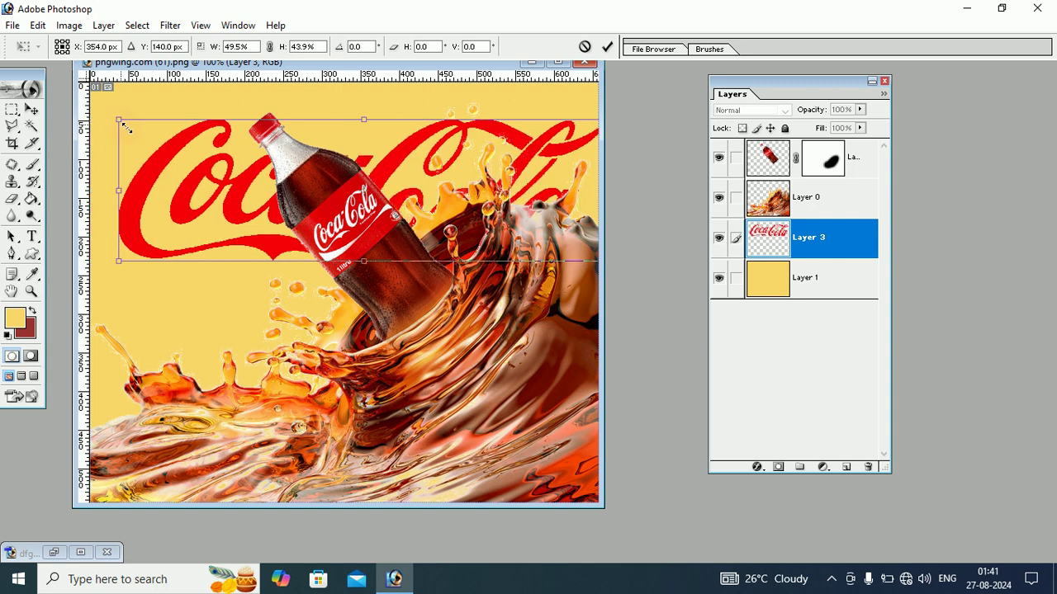
drag(125, 126, 258, 159)
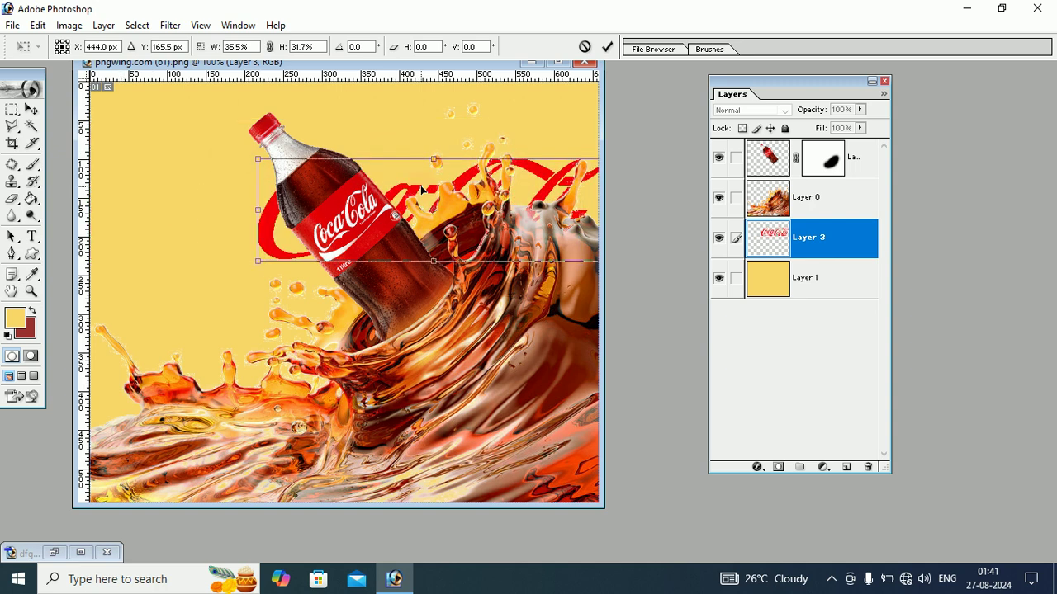
drag(421, 190, 275, 140)
Step: Rotate the logo to -16.7°, fine-tune its size and position, and apply the transform
drag(99, 100, 85, 155)
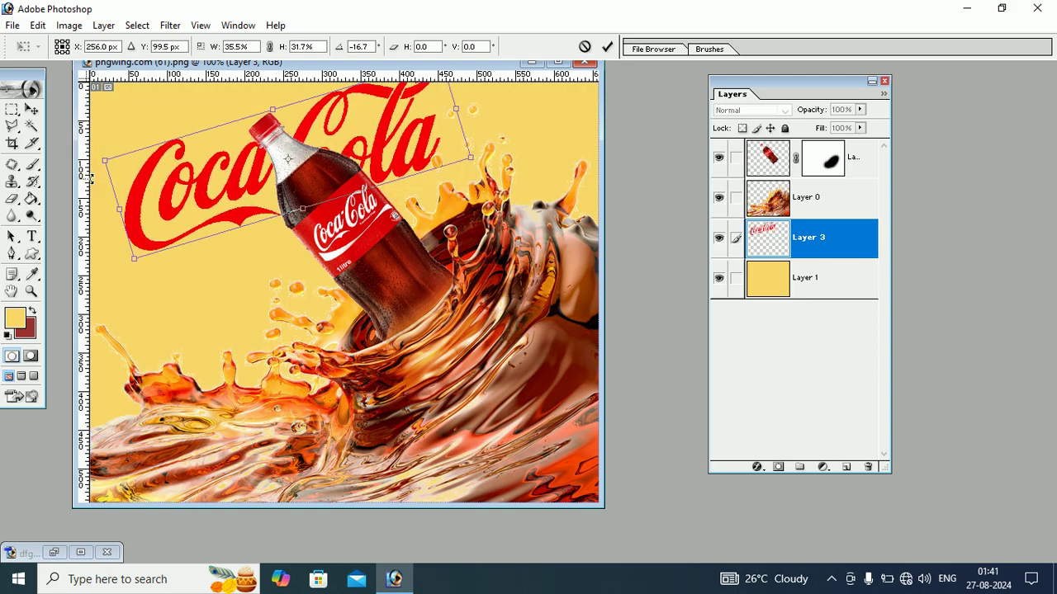
drag(121, 208, 114, 210)
drag(303, 208, 301, 239)
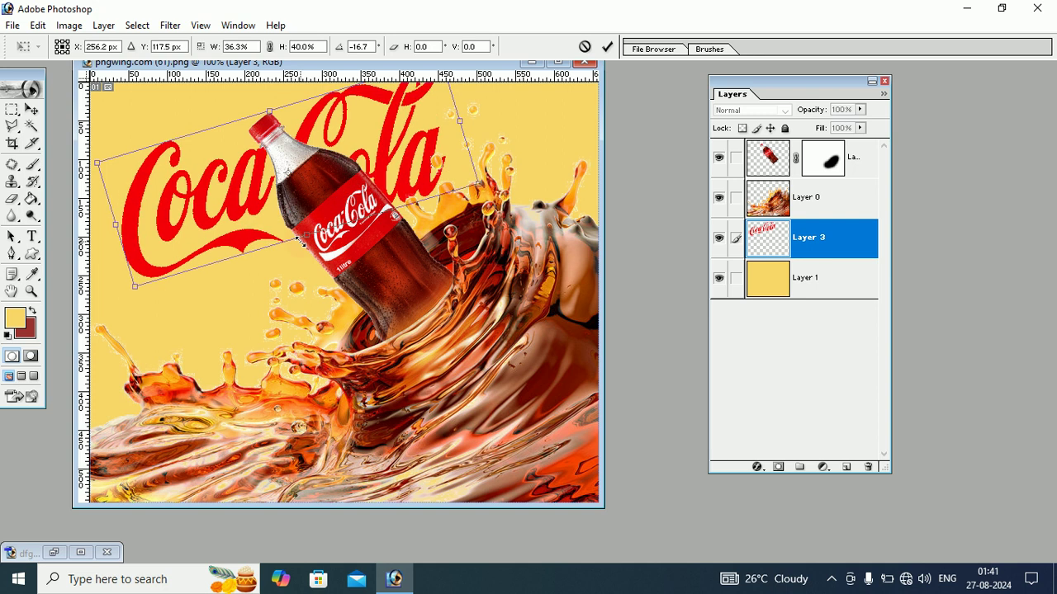
drag(242, 185, 225, 164)
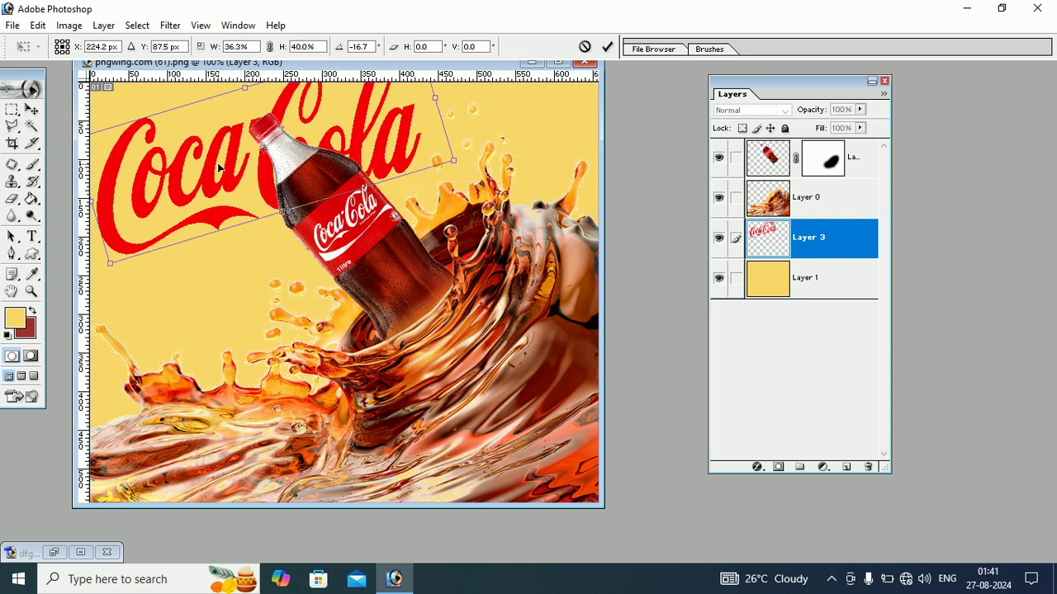
click(31, 108)
click(454, 228)
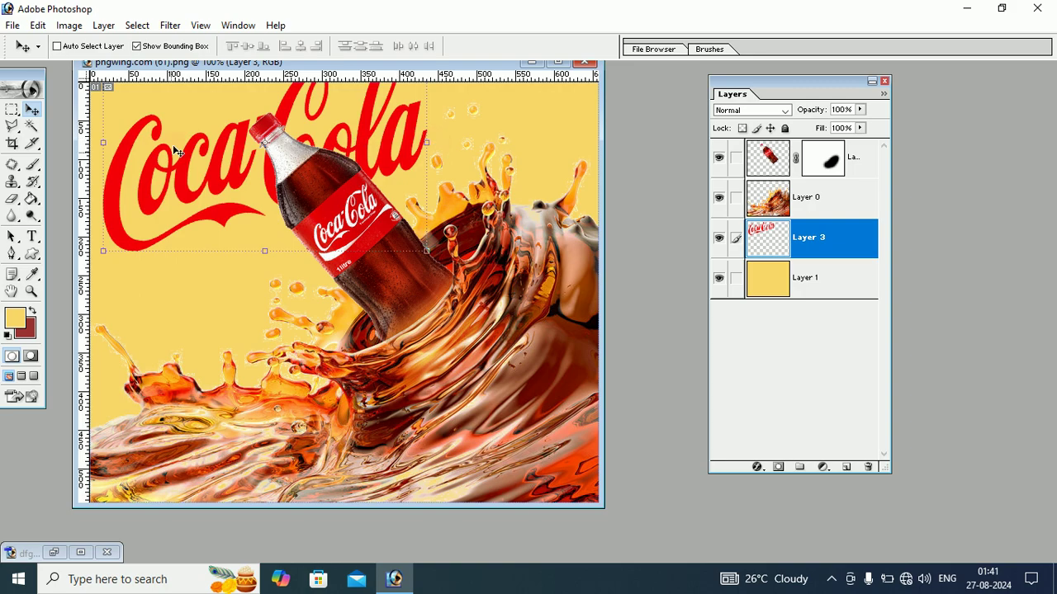
Step: Lower Layer 3's opacity to 32%, then select the masked bottle Layer 2
click(859, 112)
drag(861, 126, 830, 126)
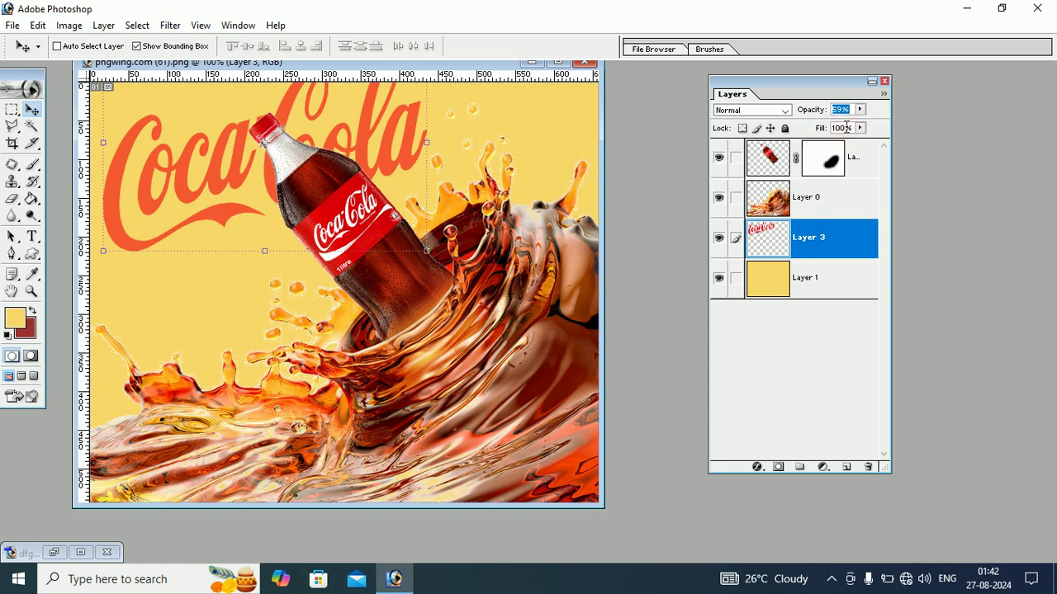
click(862, 111)
drag(853, 128, 832, 128)
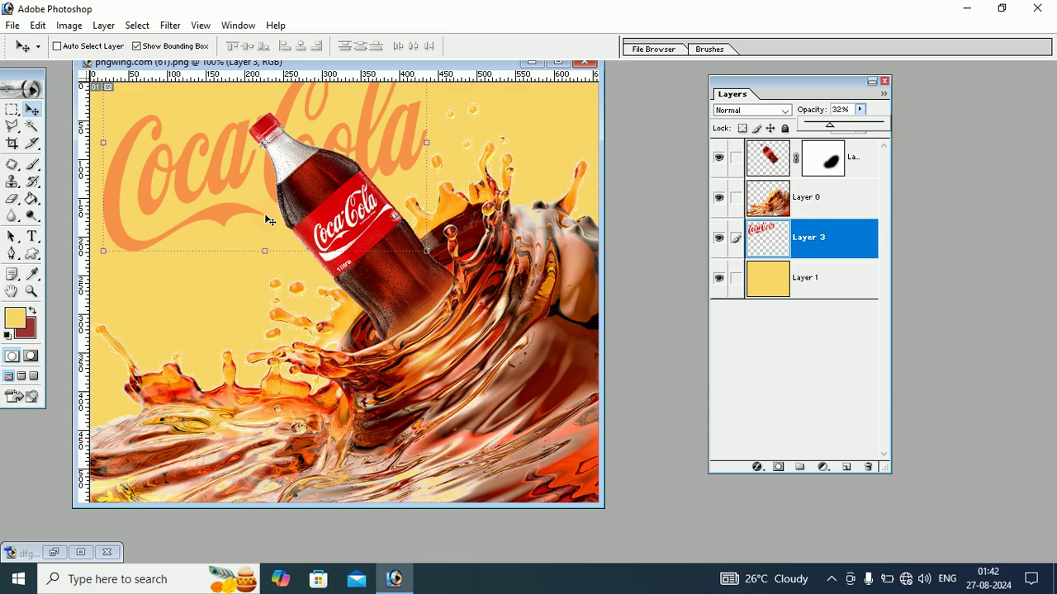
click(759, 165)
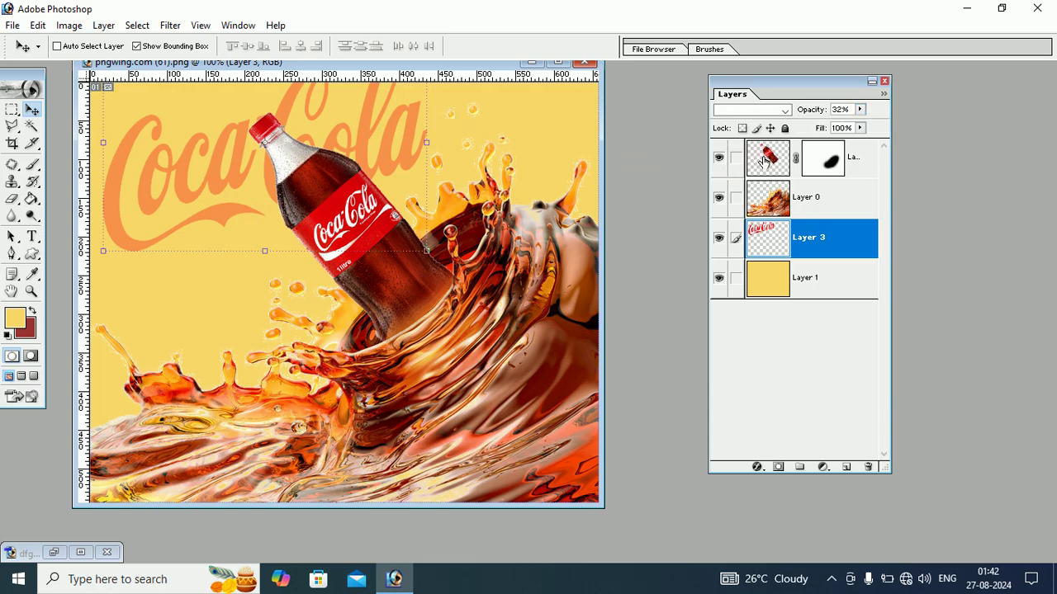
Step: Add an empty top layer and open Light-Glow C from the 3 photos folder
click(846, 467)
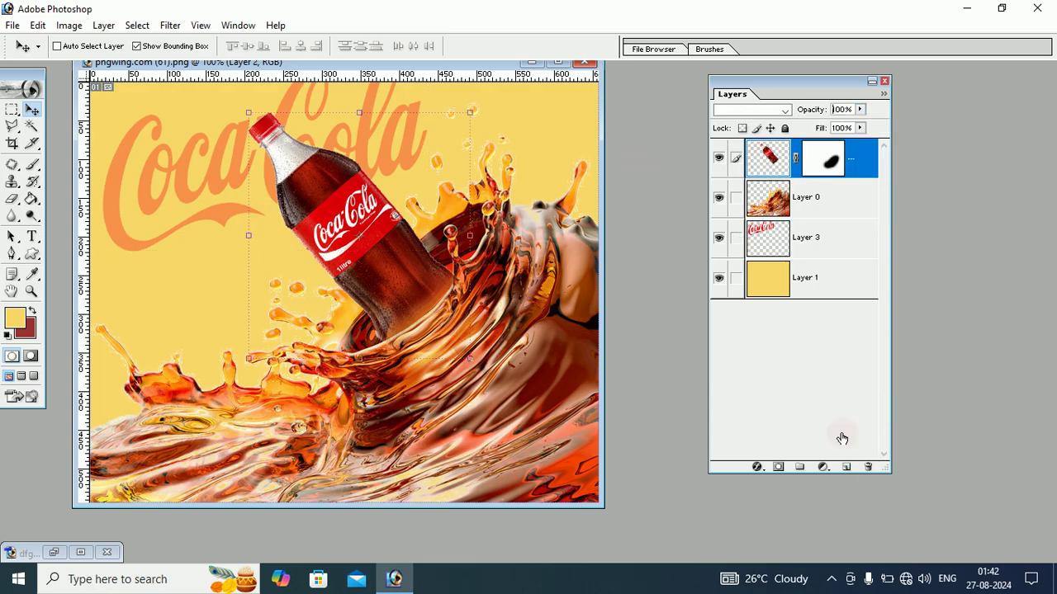
click(12, 25)
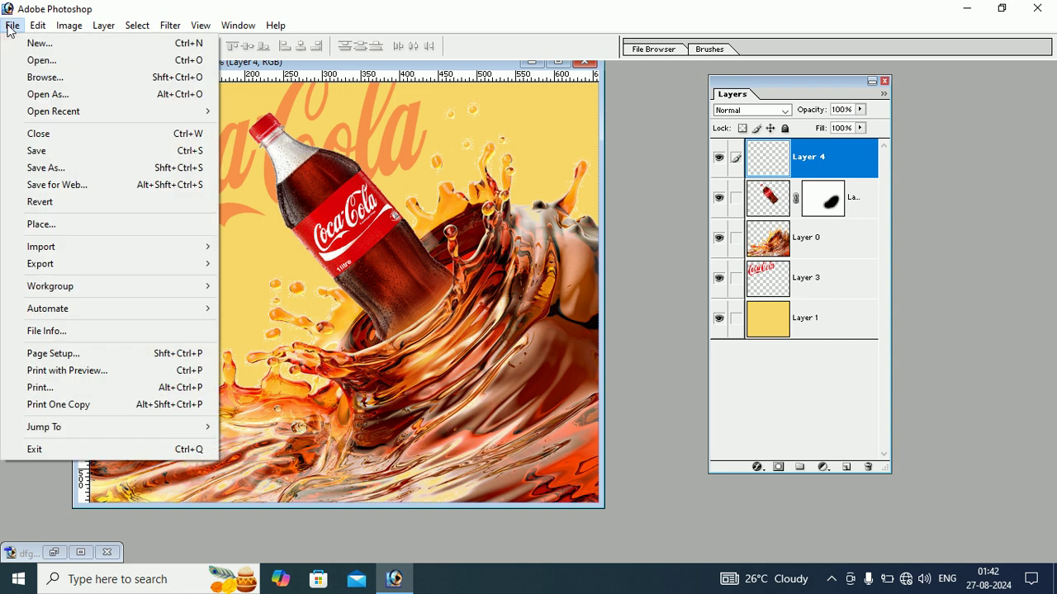
click(33, 61)
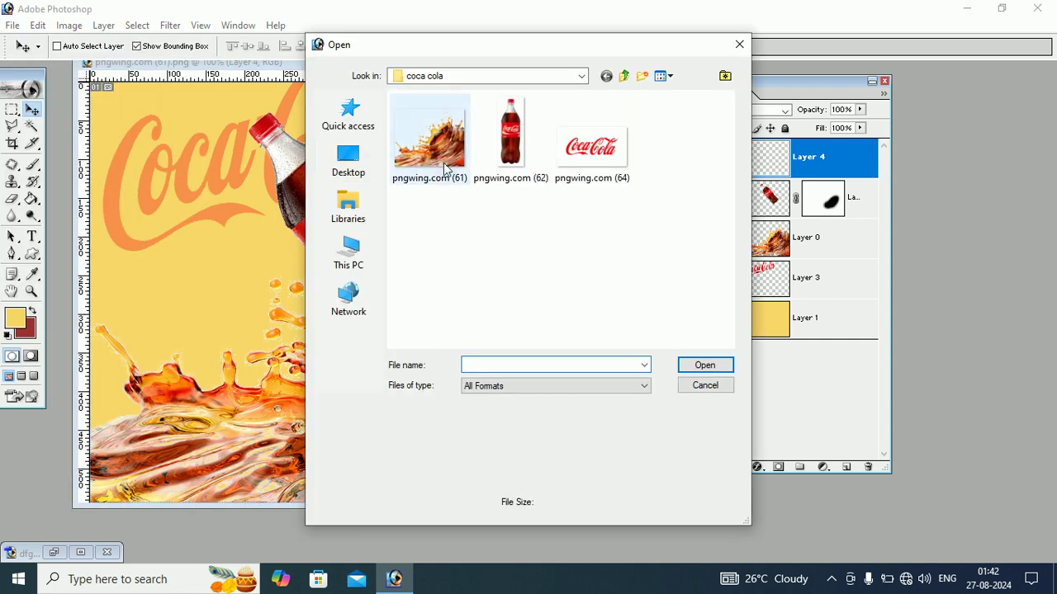
click(624, 75)
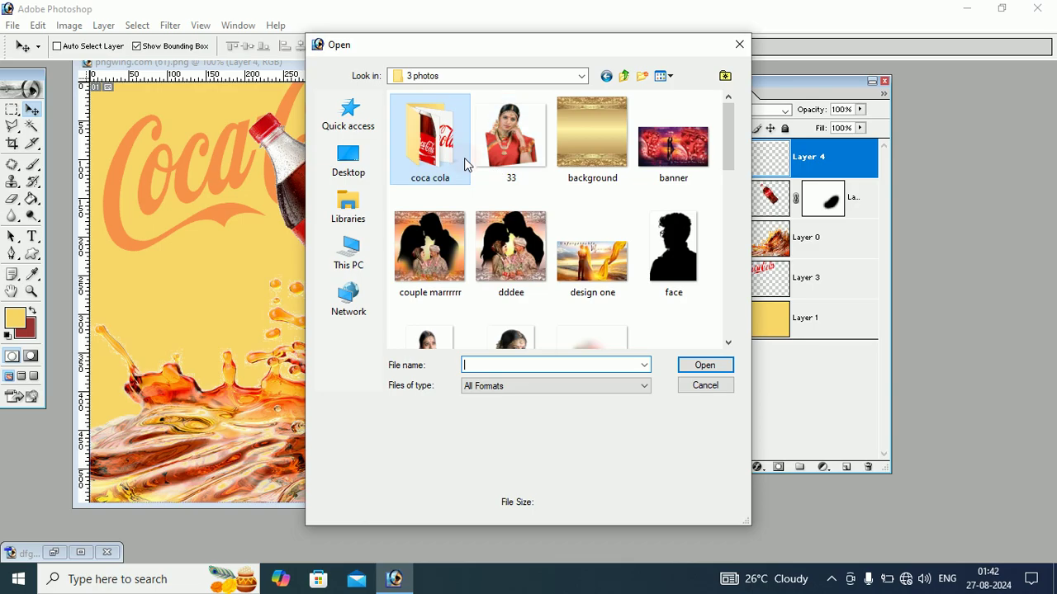
drag(728, 128, 727, 166)
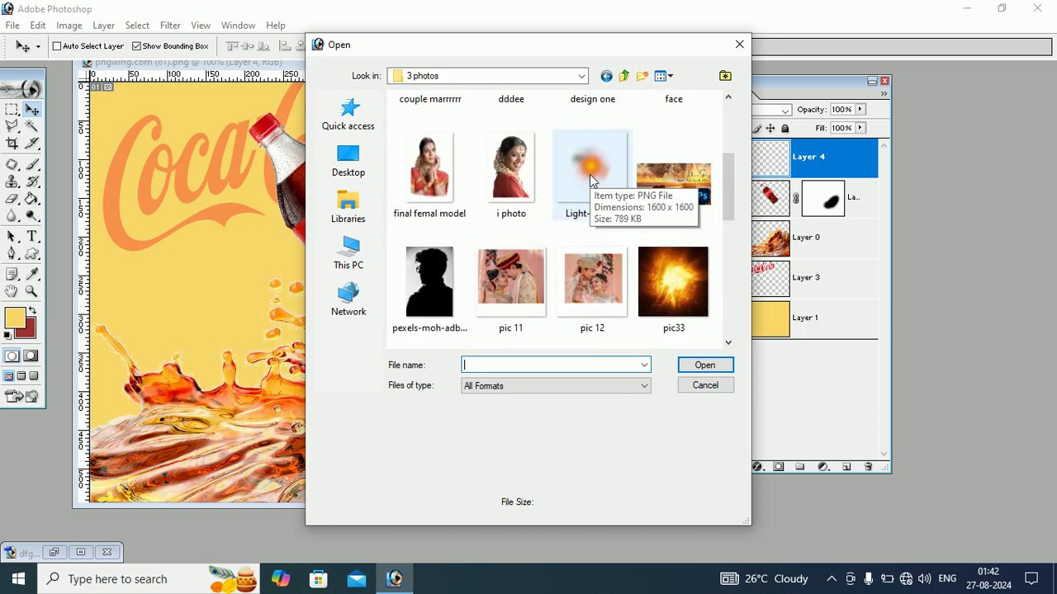
click(590, 175)
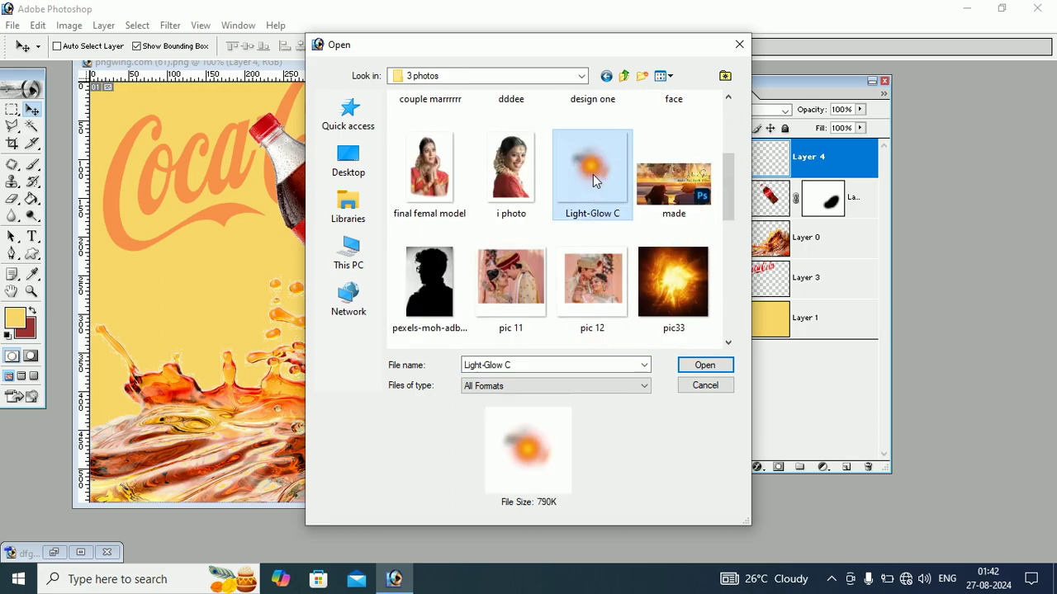
click(705, 366)
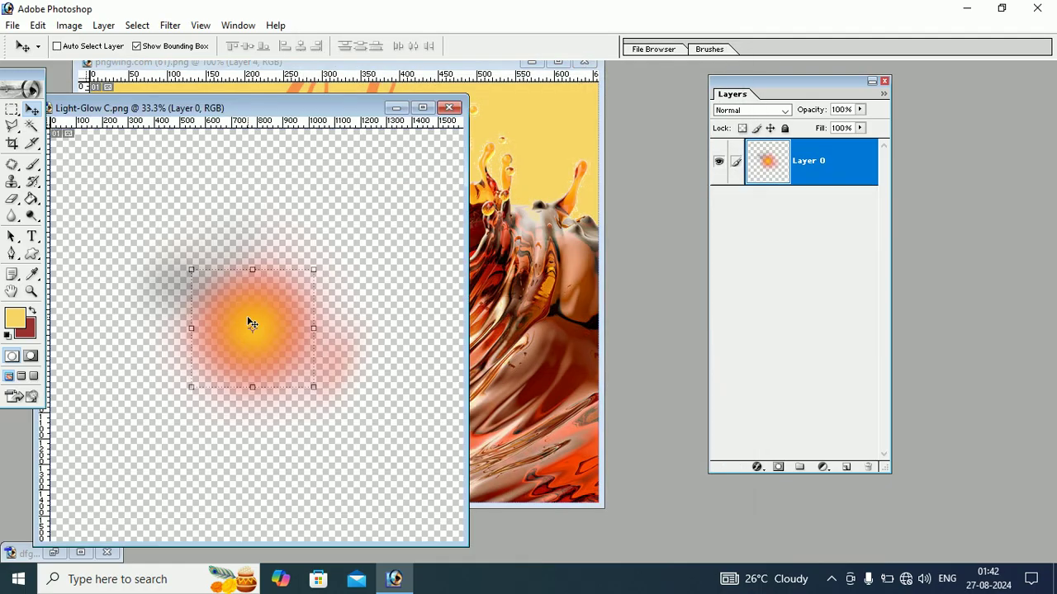
Step: Bring the orange glow from Light-Glow C into the poster, close the source, and place it over the bottle
drag(250, 322, 507, 260)
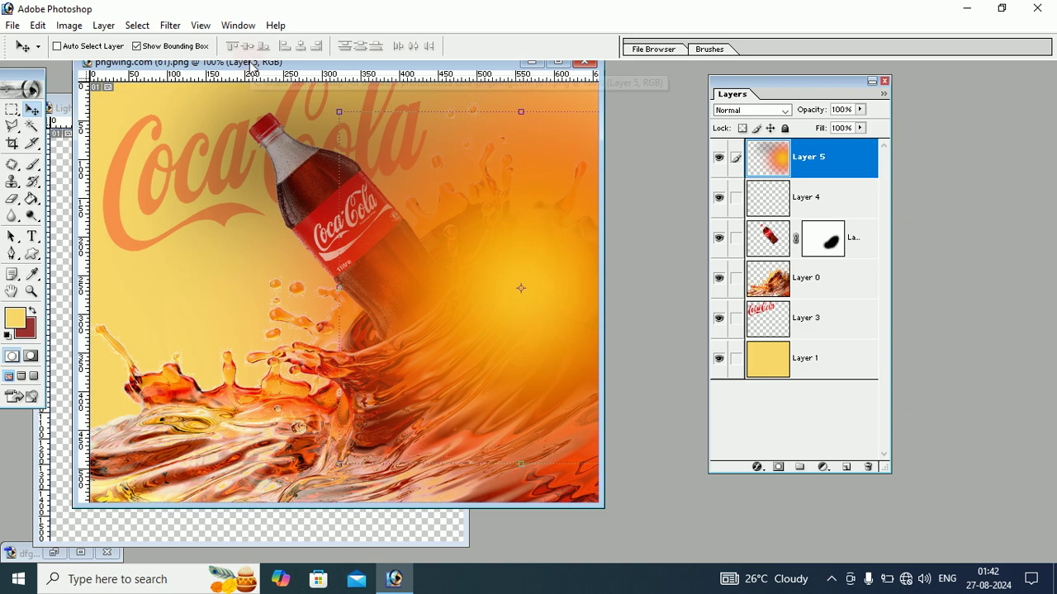
drag(252, 59, 343, 129)
click(64, 110)
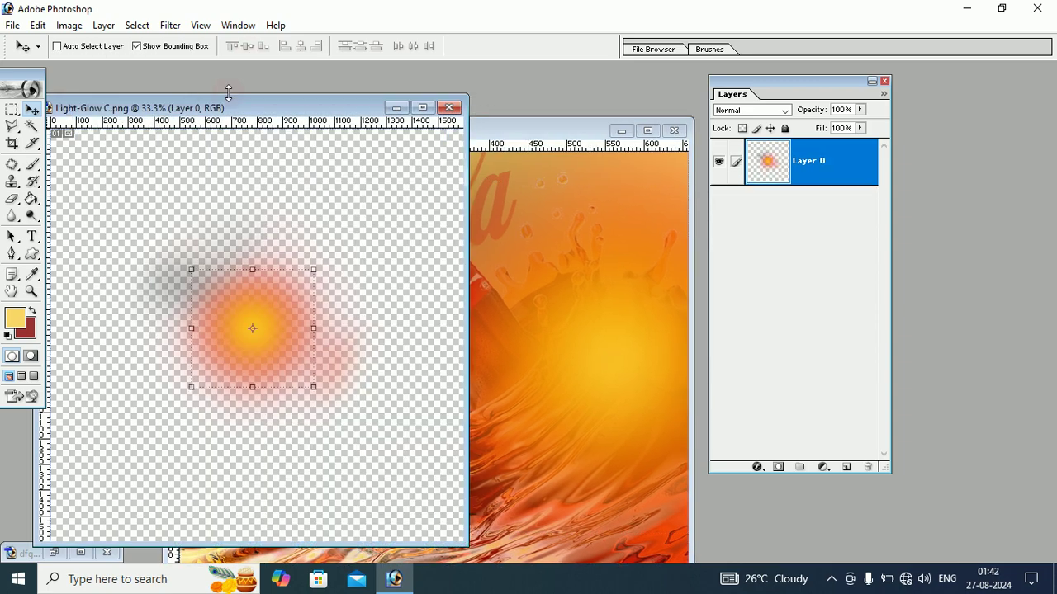
click(450, 108)
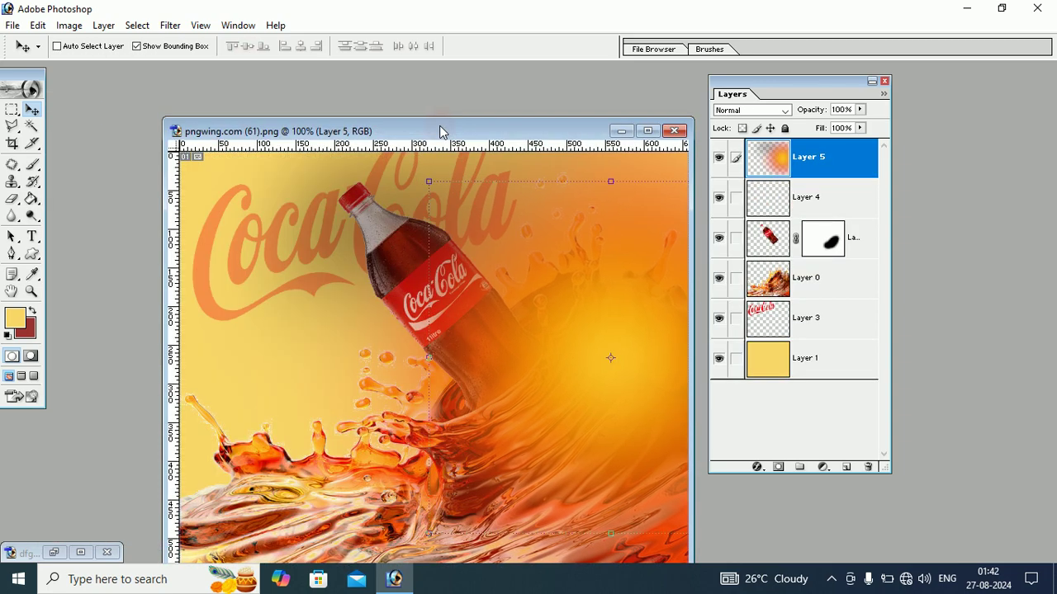
drag(440, 132, 325, 78)
drag(467, 245, 408, 244)
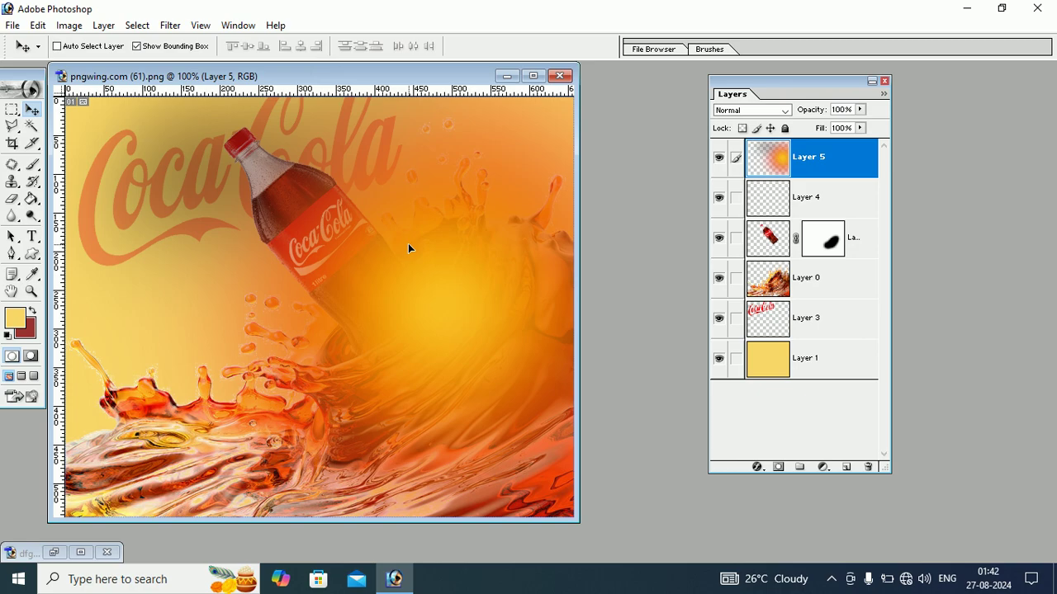
Step: Set the glow layer to Overlay and scale it to 80.5% × 72.4% over the right-side splash
click(785, 110)
click(747, 246)
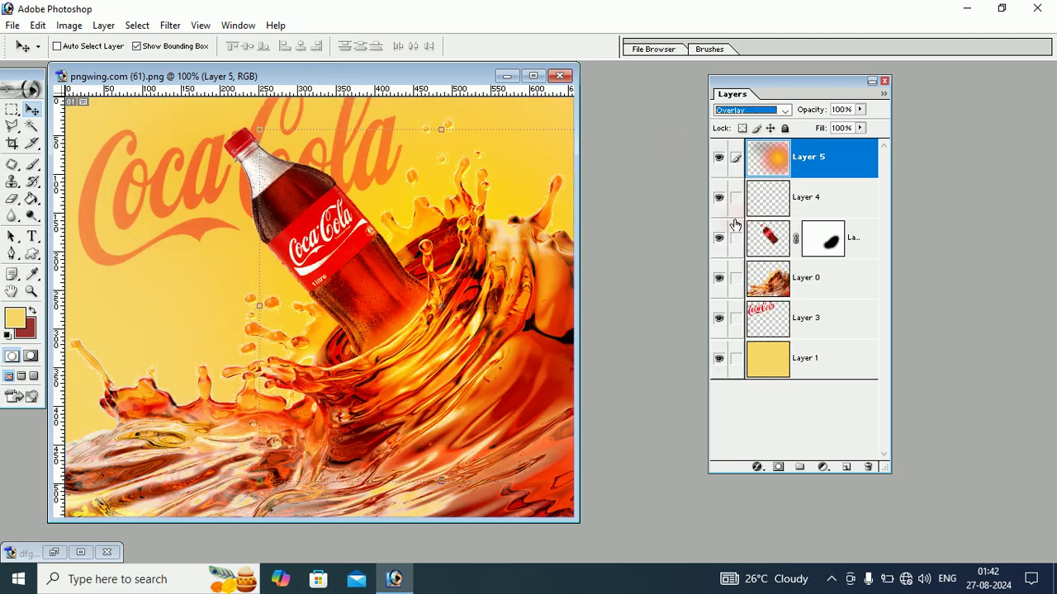
click(486, 305)
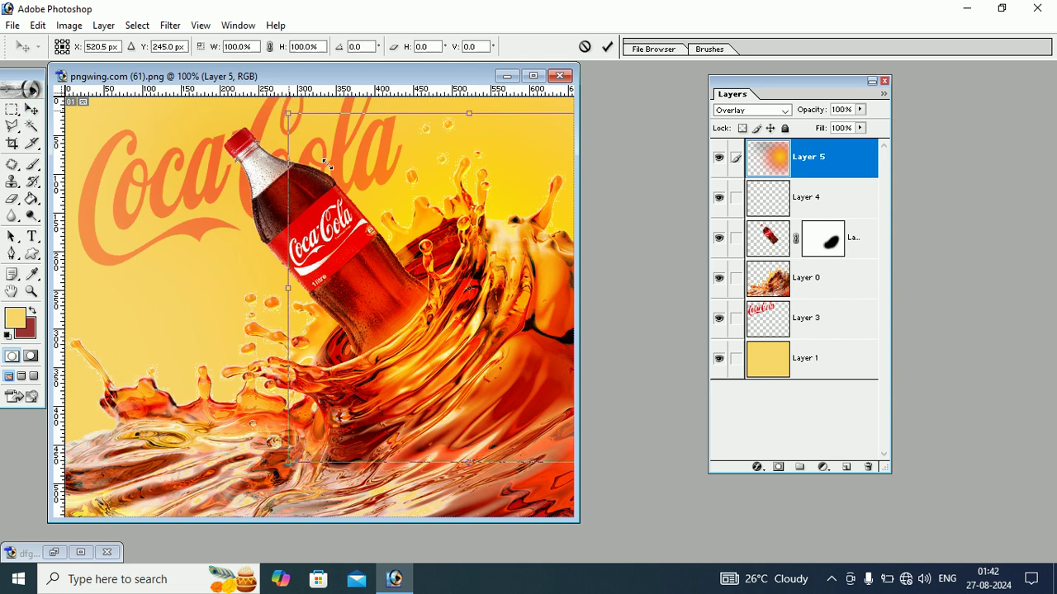
drag(285, 107, 302, 254)
mouse_move(394, 366)
mouse_down()
mouse_move(475, 287)
mouse_move(483, 300)
mouse_up()
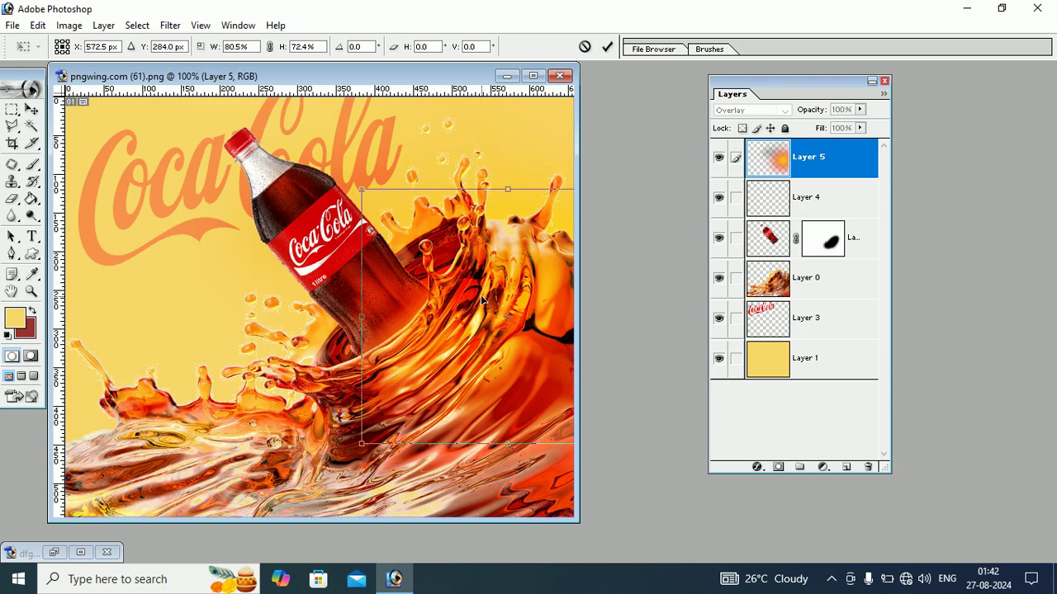
click(31, 109)
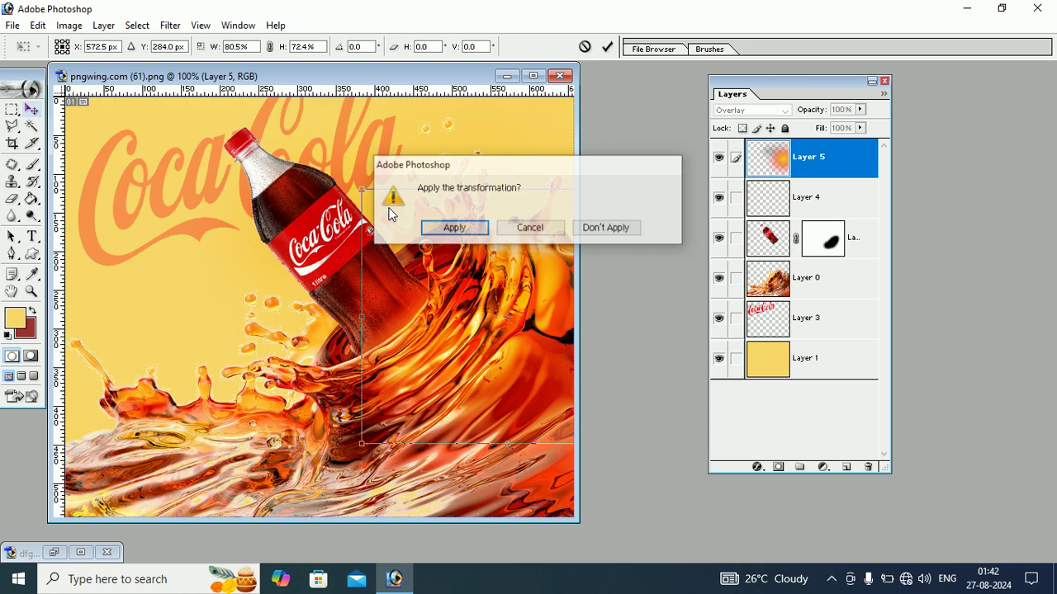
click(459, 230)
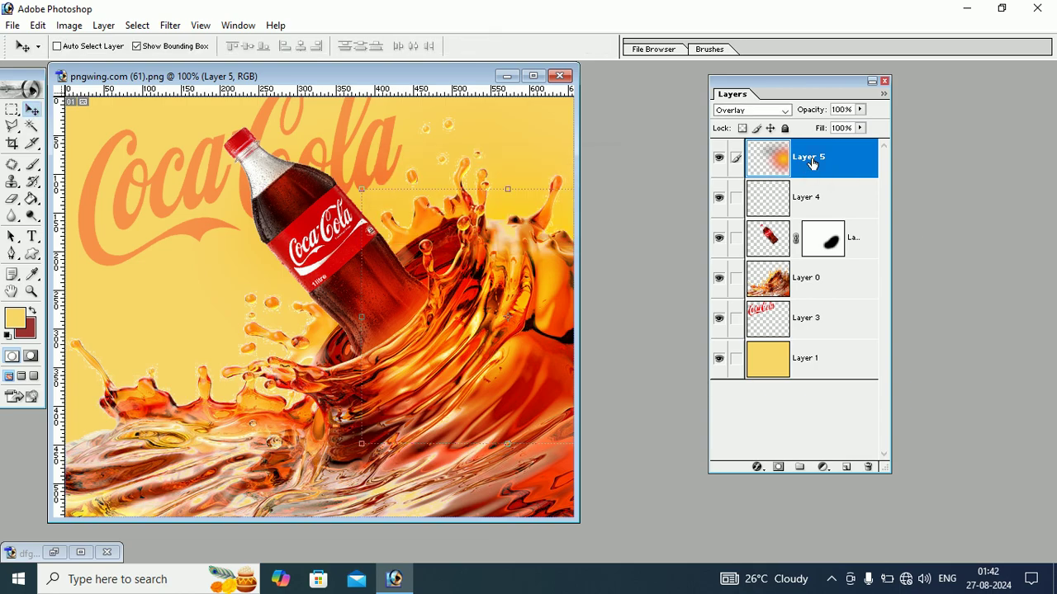
Step: Duplicate the glow as Layer 5 copy and shift it across the poster to intensify the warm light
drag(843, 181, 846, 467)
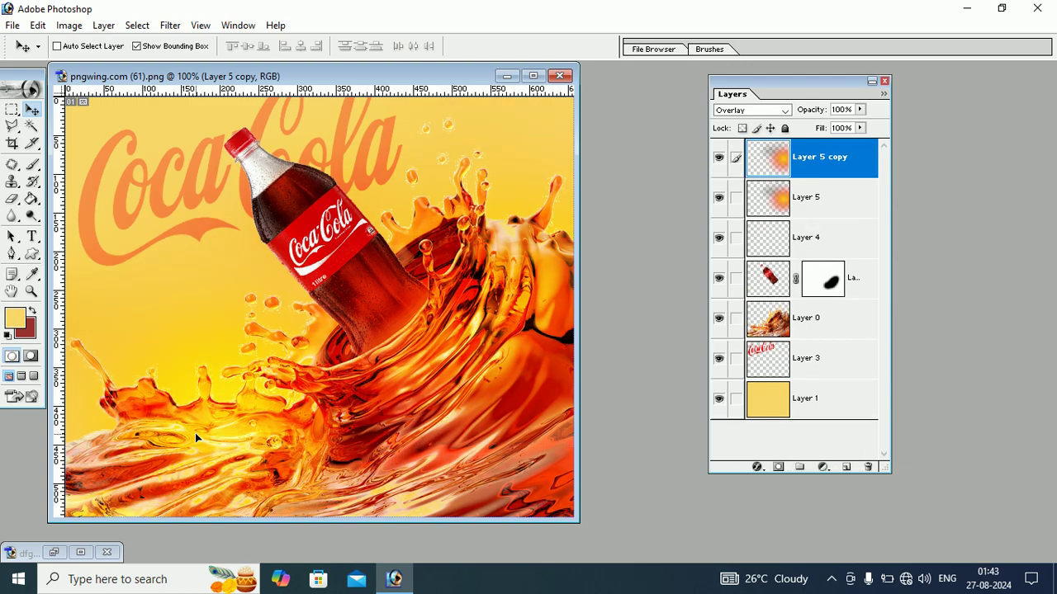
mouse_move(195, 436)
mouse_down()
mouse_move(141, 252)
mouse_move(275, 216)
mouse_move(177, 493)
mouse_up()
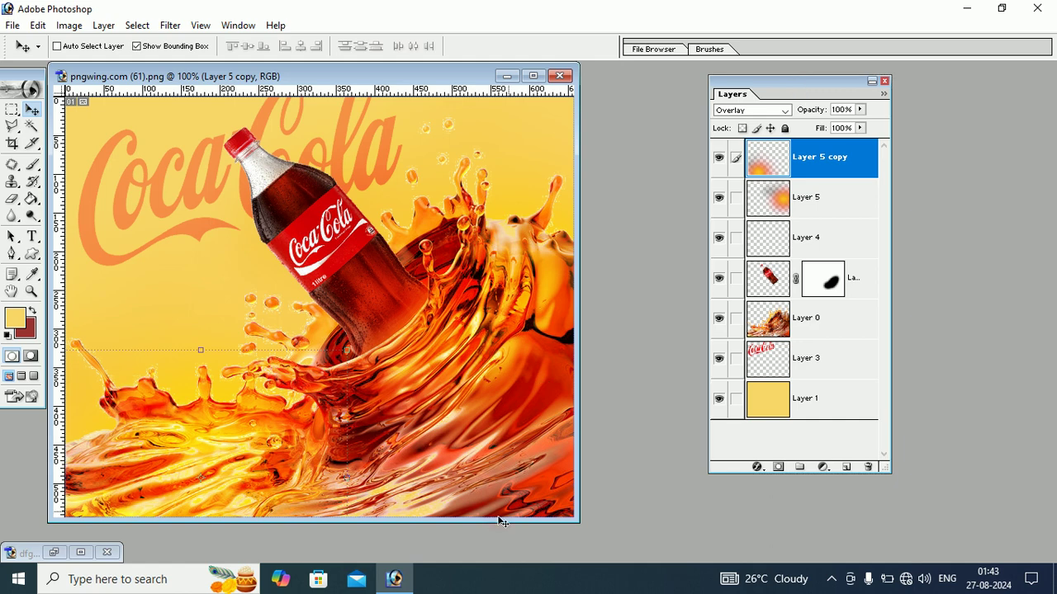
click(396, 579)
click(410, 584)
drag(417, 79, 463, 88)
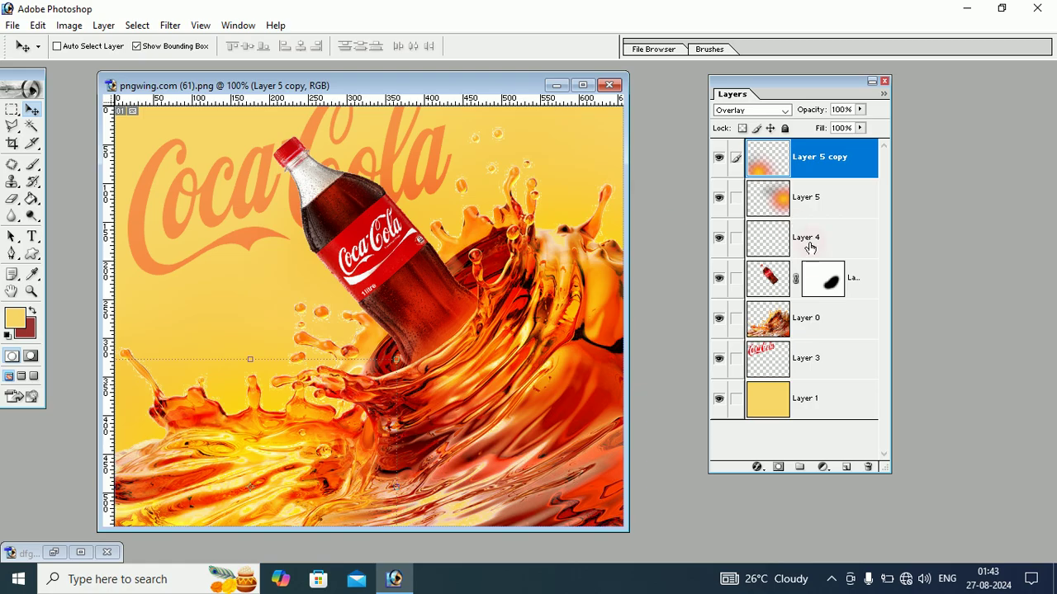
Step: Raise the Layer 3 Coca-Cola logo opacity to 88%, then reselect Layer 5 copy
click(811, 366)
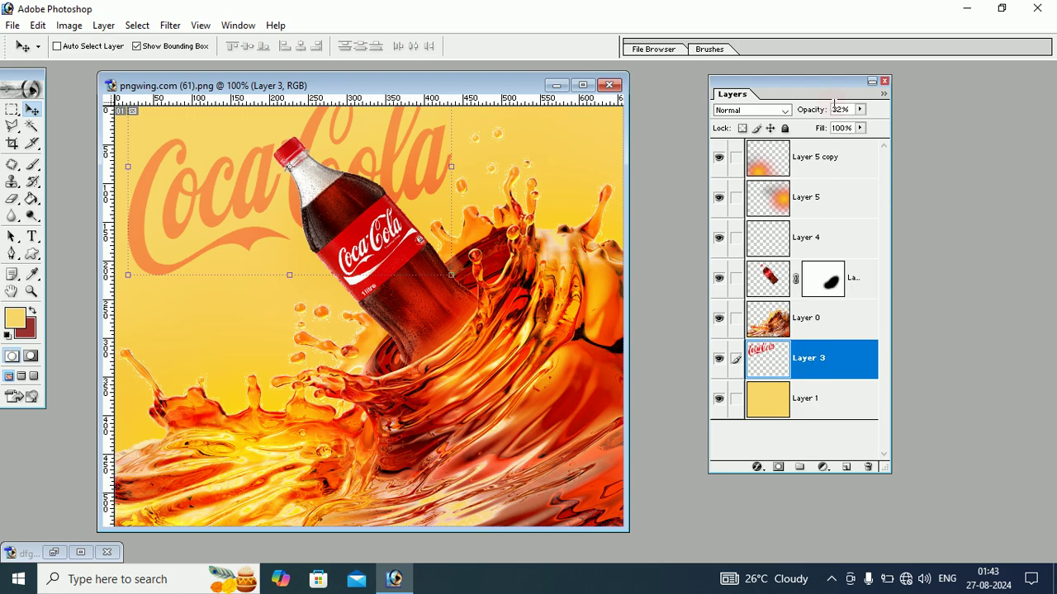
click(861, 110)
click(860, 111)
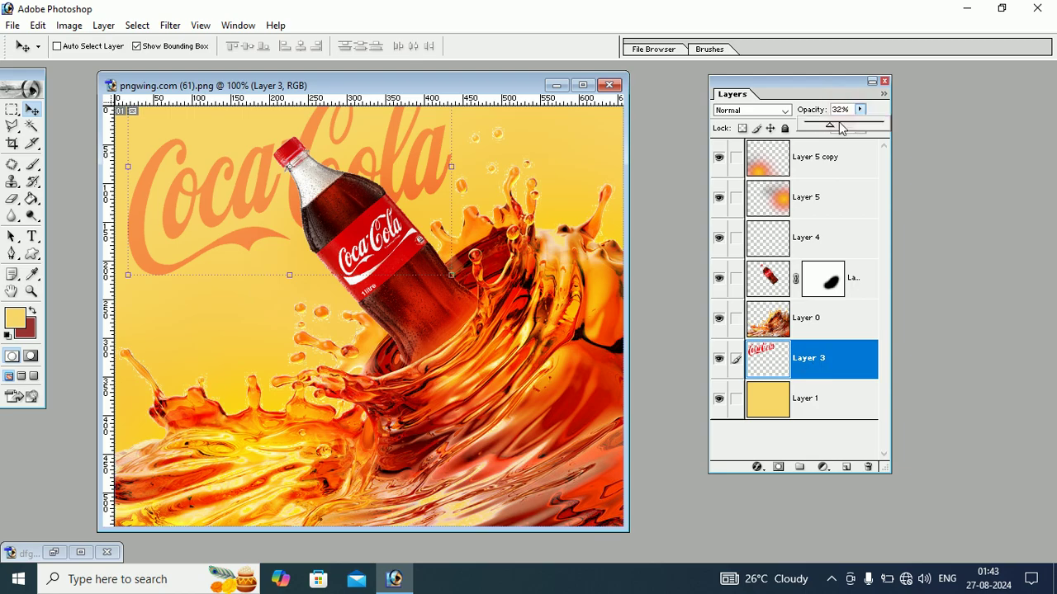
drag(830, 131, 875, 130)
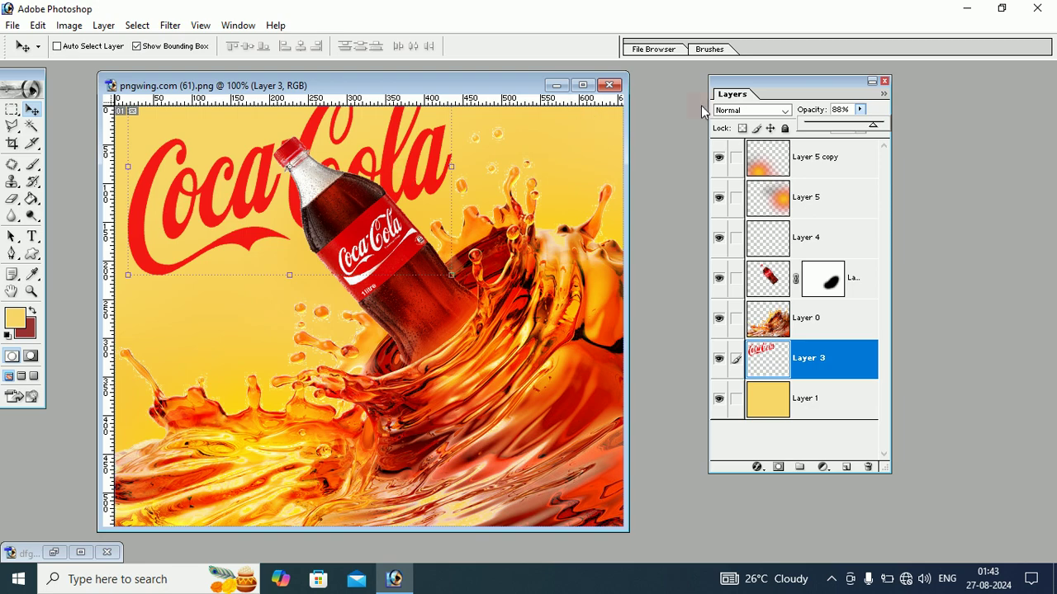
drag(428, 82, 406, 80)
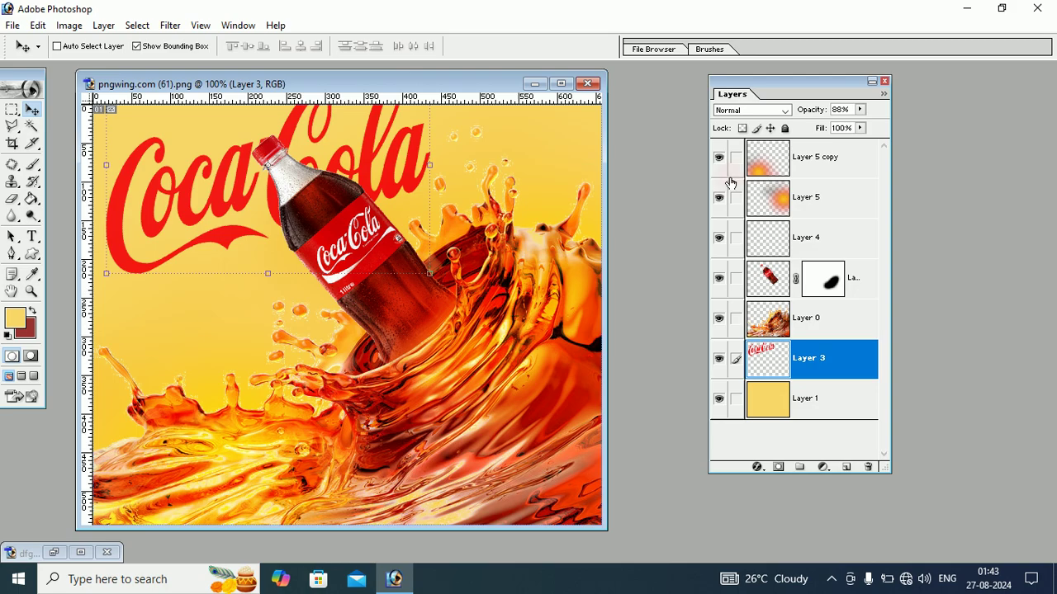
click(815, 160)
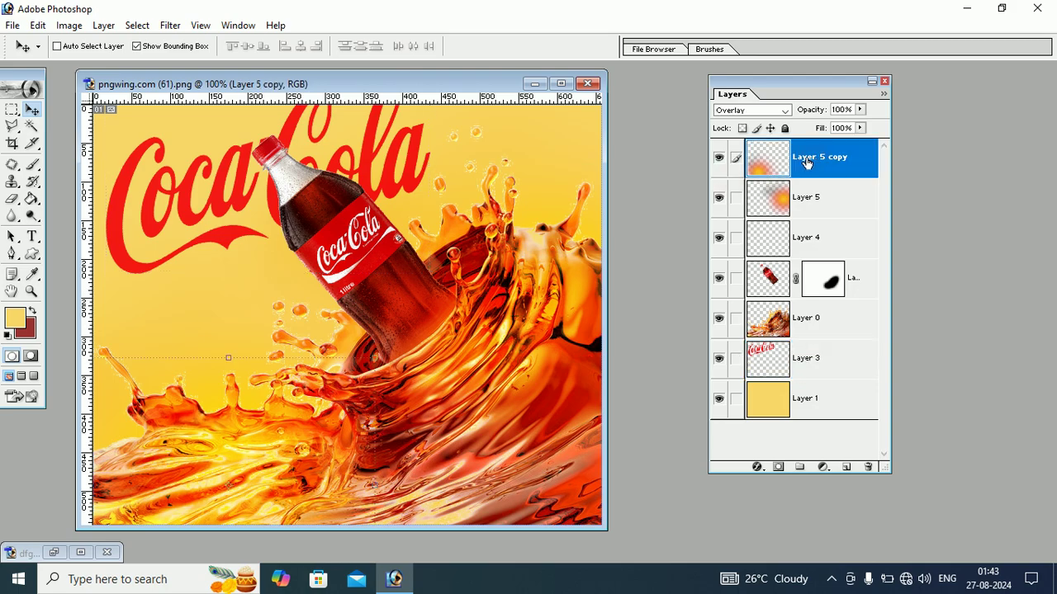
Step: Add Layer 6 on top and stamp all visible layers into it with Ctrl+Alt+Shift+E
click(847, 467)
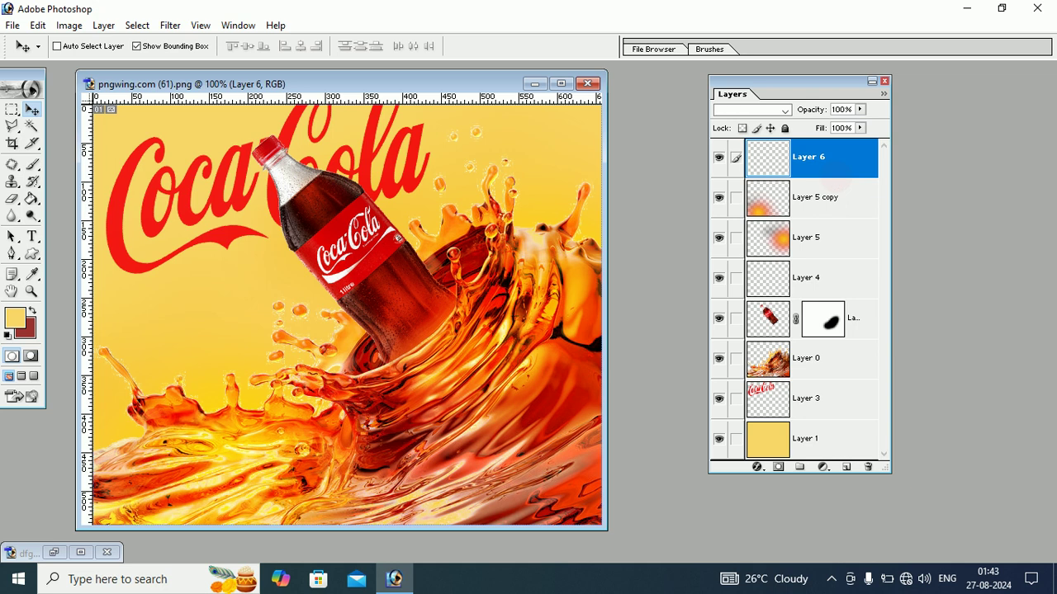
key(ctrl+alt+shift+e)
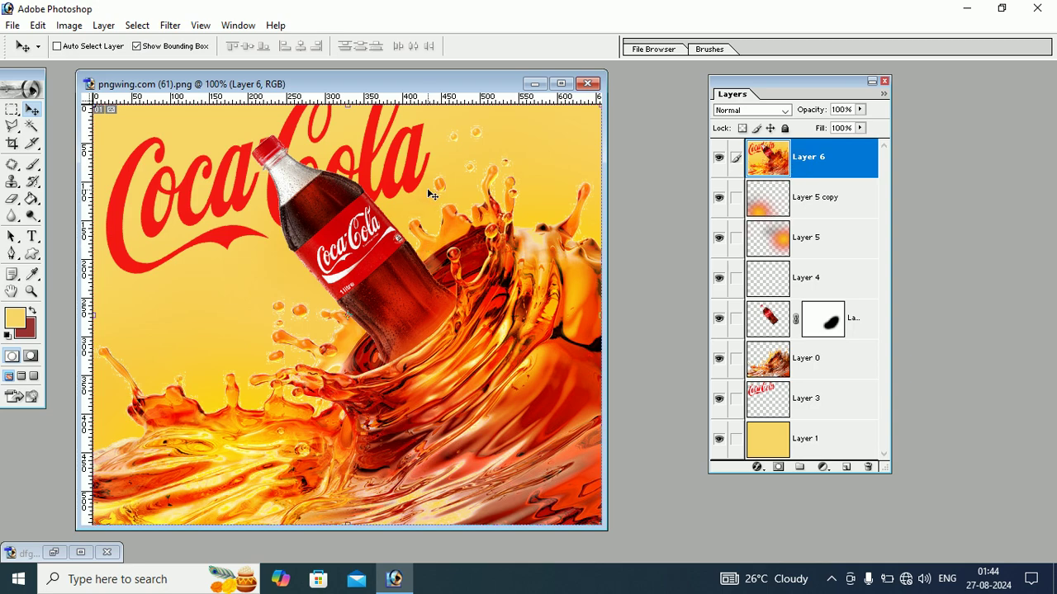
Step: Apply Levels to Layer 6 with input levels 30, 1.36 and 255
click(68, 25)
mouse_move(104, 65)
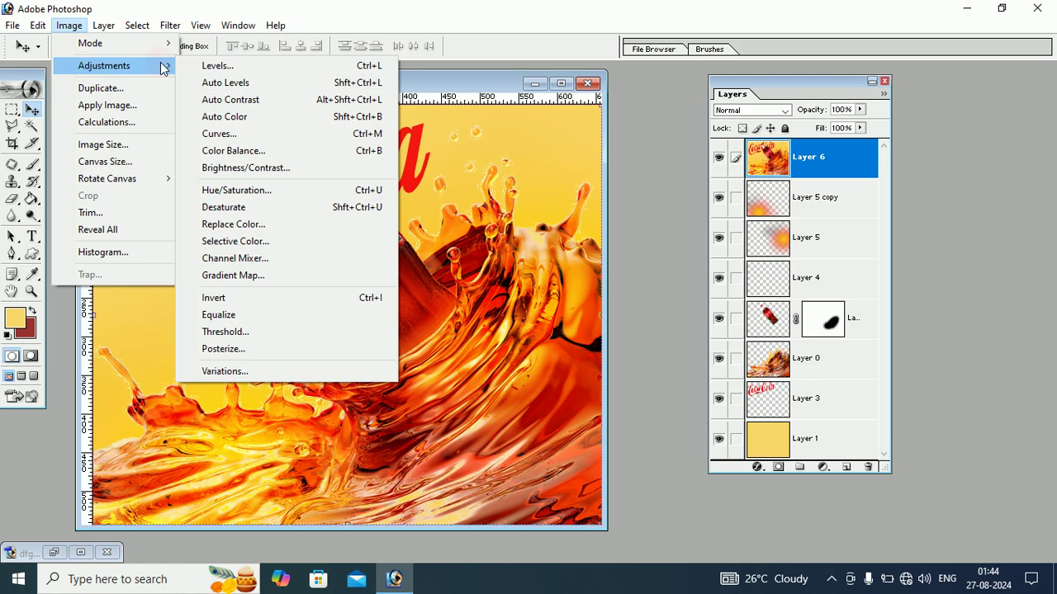
click(210, 66)
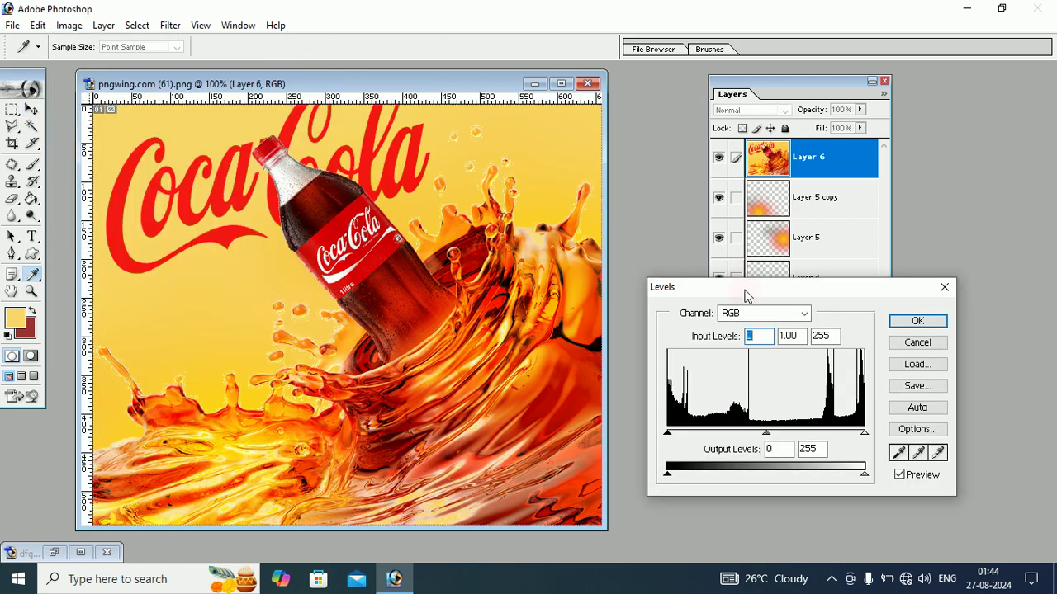
drag(746, 289, 556, 132)
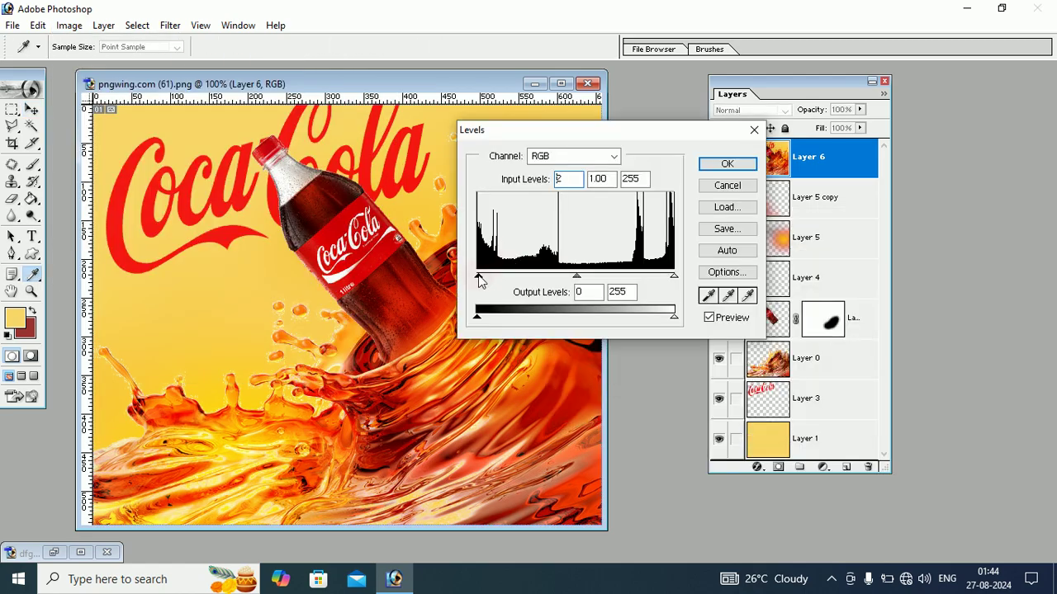
drag(477, 276, 501, 278)
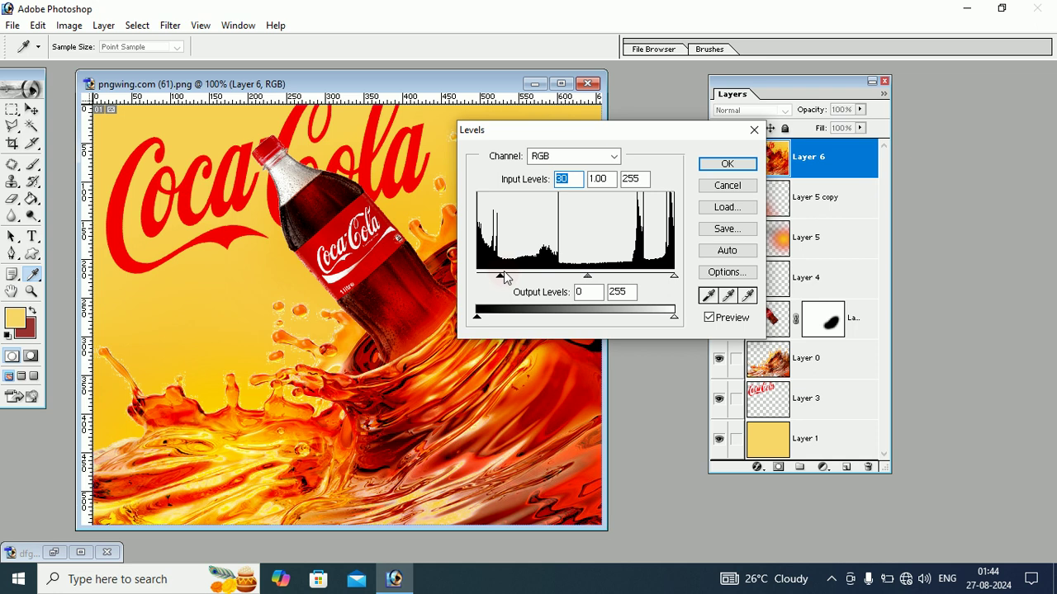
drag(587, 276, 568, 277)
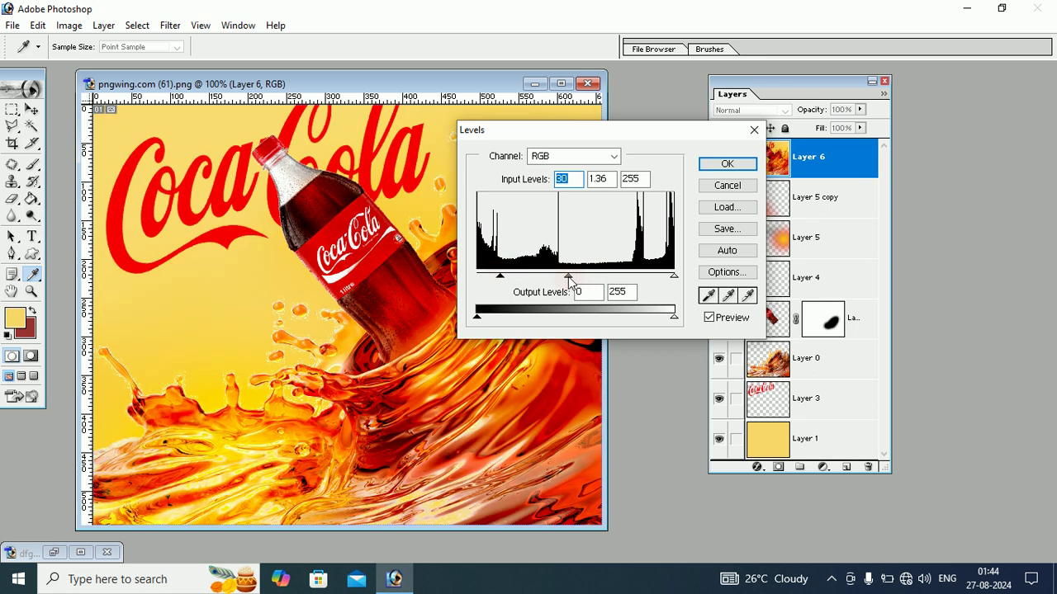
click(727, 167)
key(v)
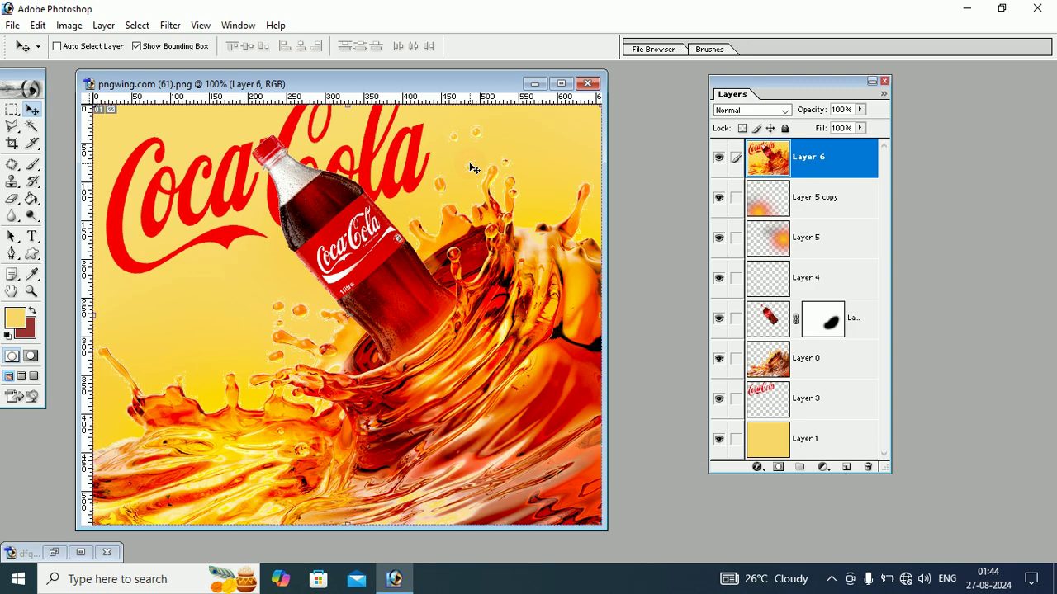
Step: Compare Layer 6 on and off, then save the poster as coco.jpg at Maximum quality 12
click(716, 163)
click(716, 161)
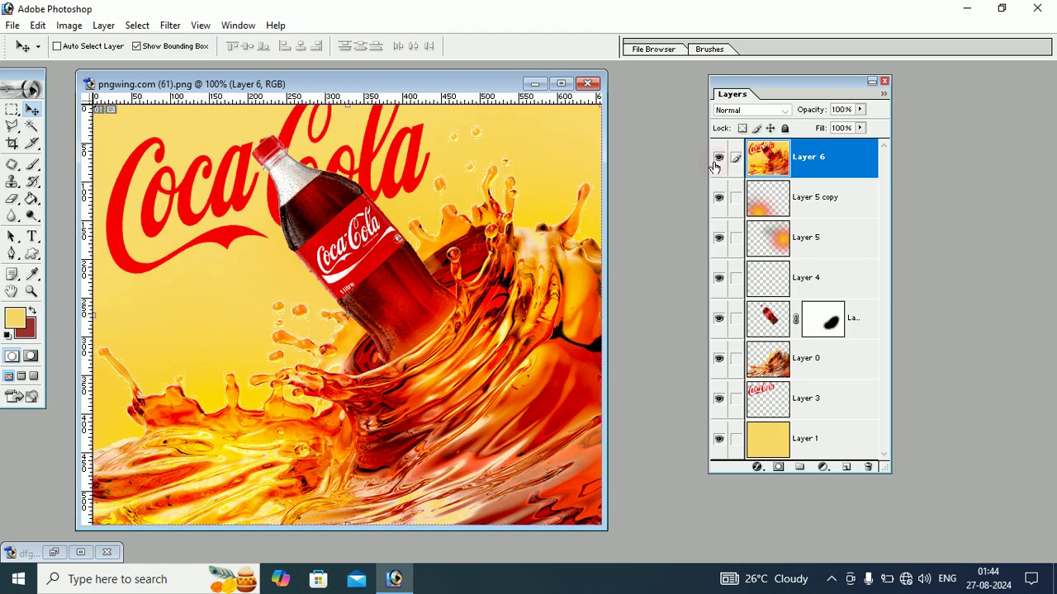
click(12, 26)
click(46, 168)
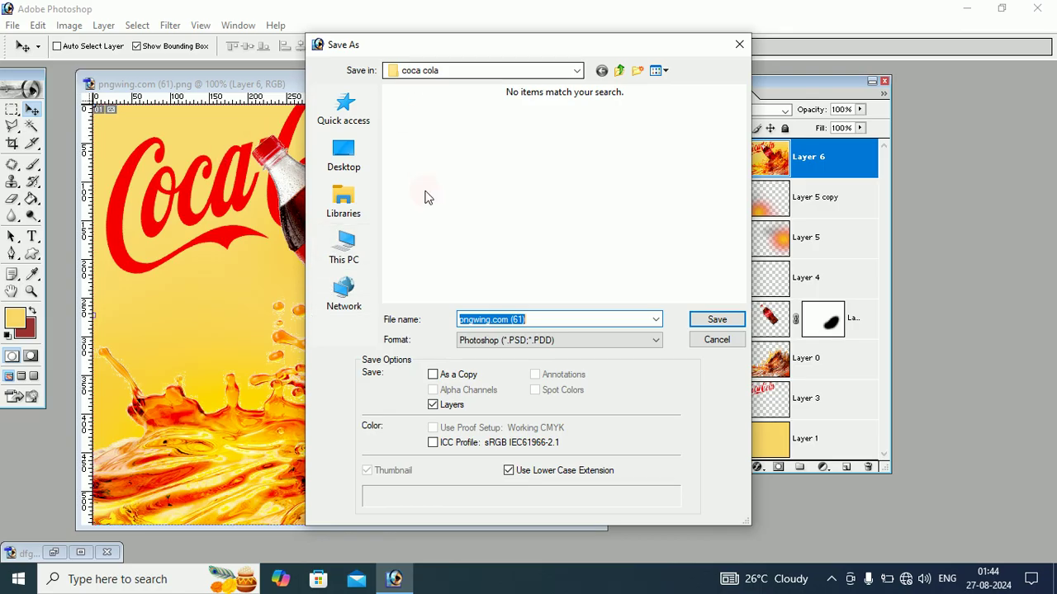
click(537, 339)
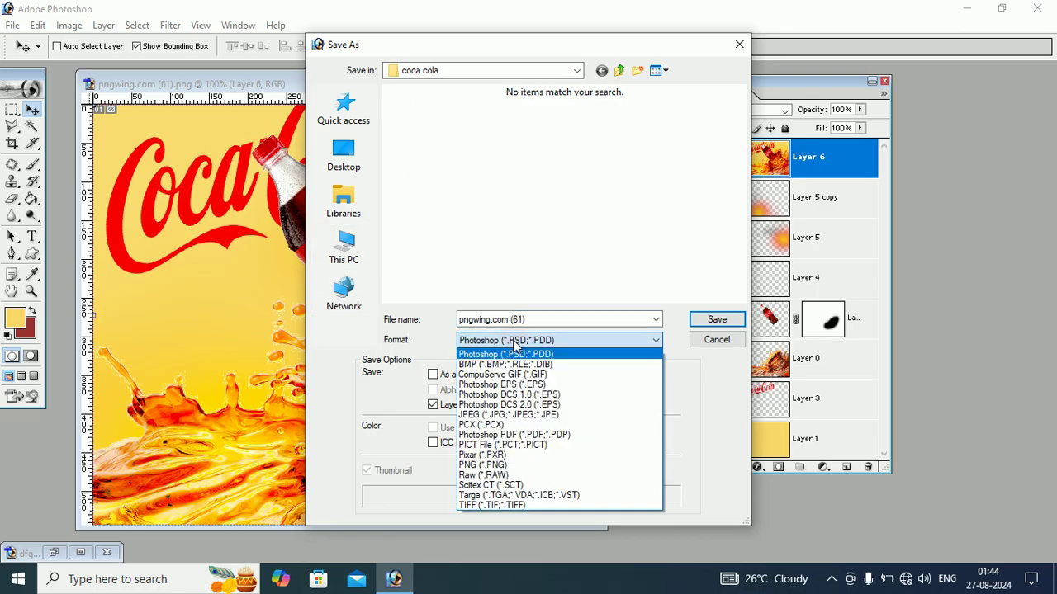
click(504, 415)
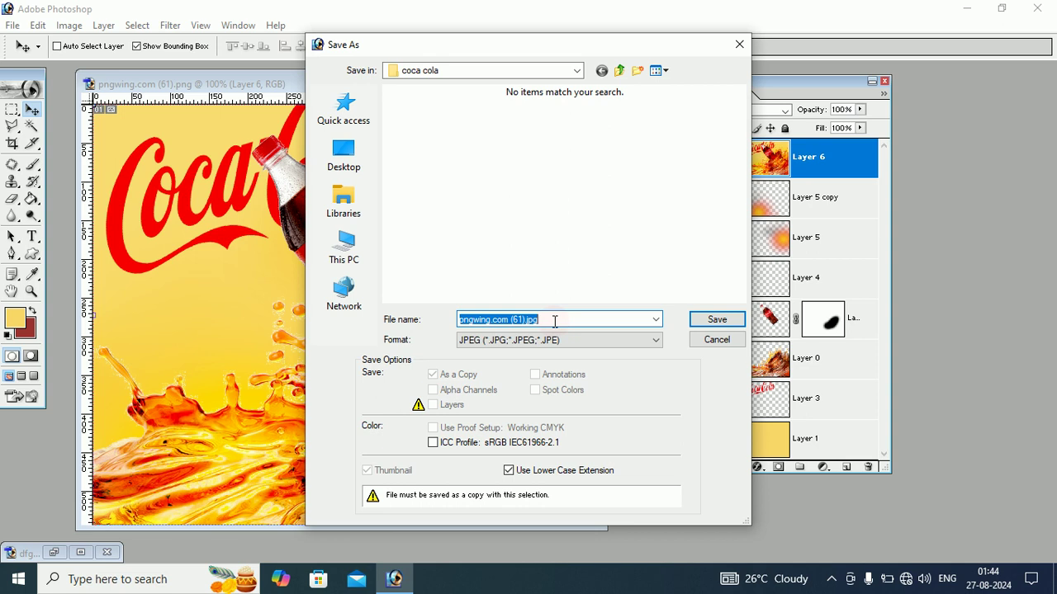
text(coco)
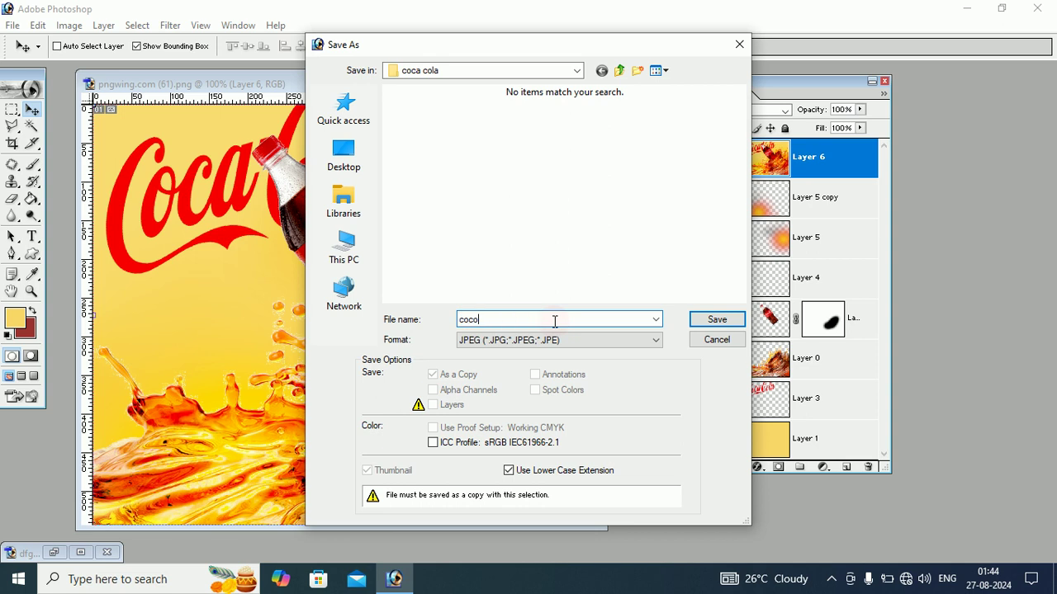
click(701, 318)
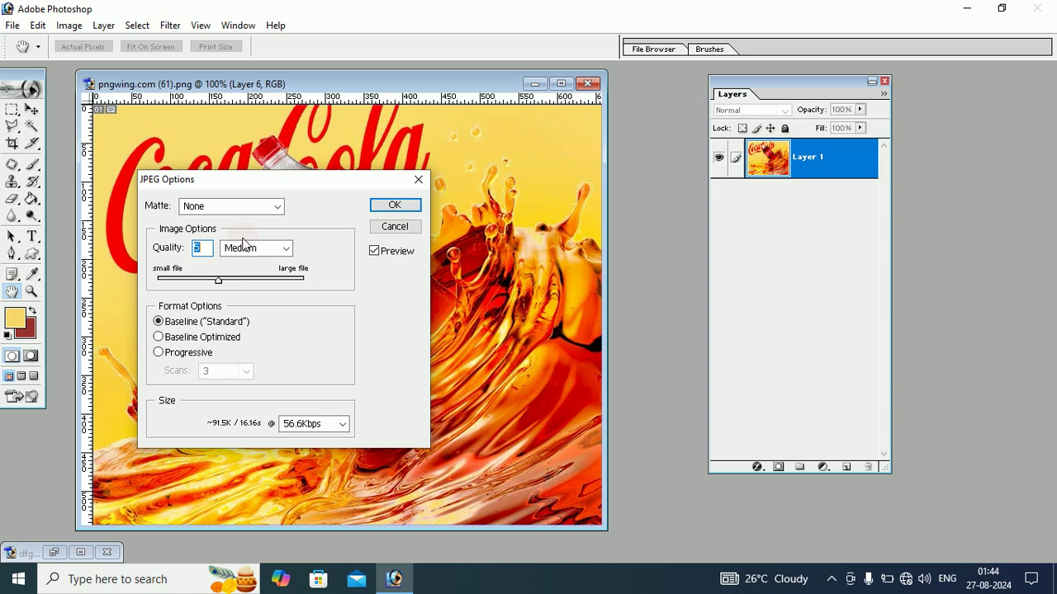
drag(218, 281, 304, 280)
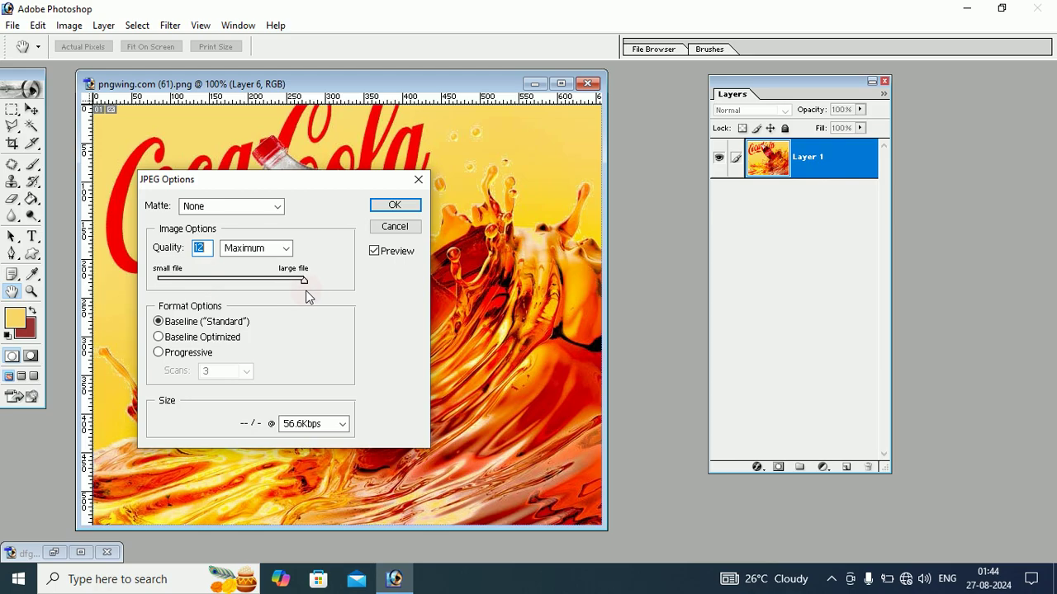
click(391, 213)
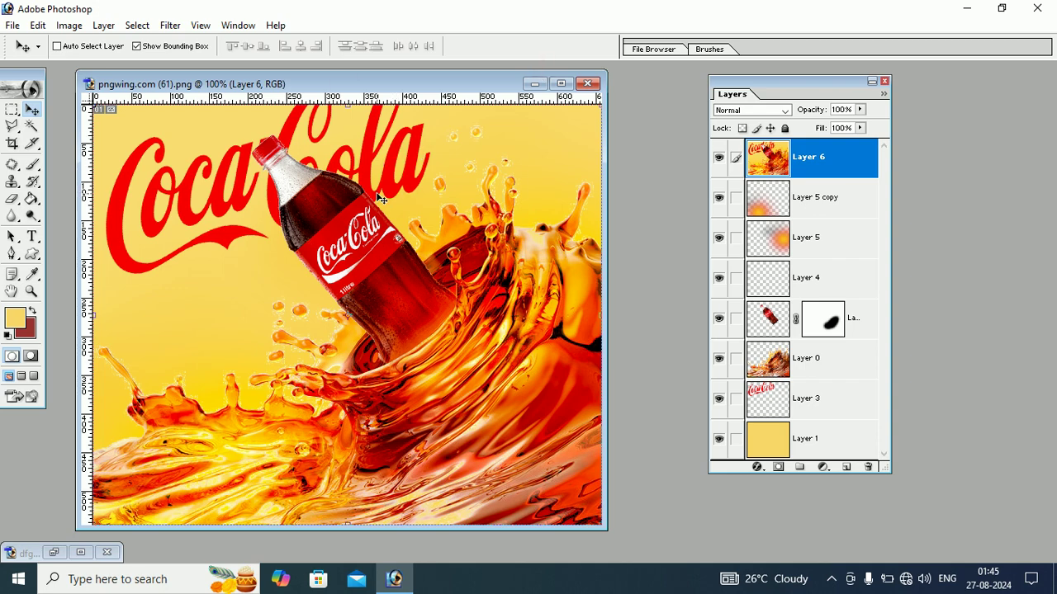
Step: Browse to for upload › 3 photos › coca cola and select the coco image
click(967, 9)
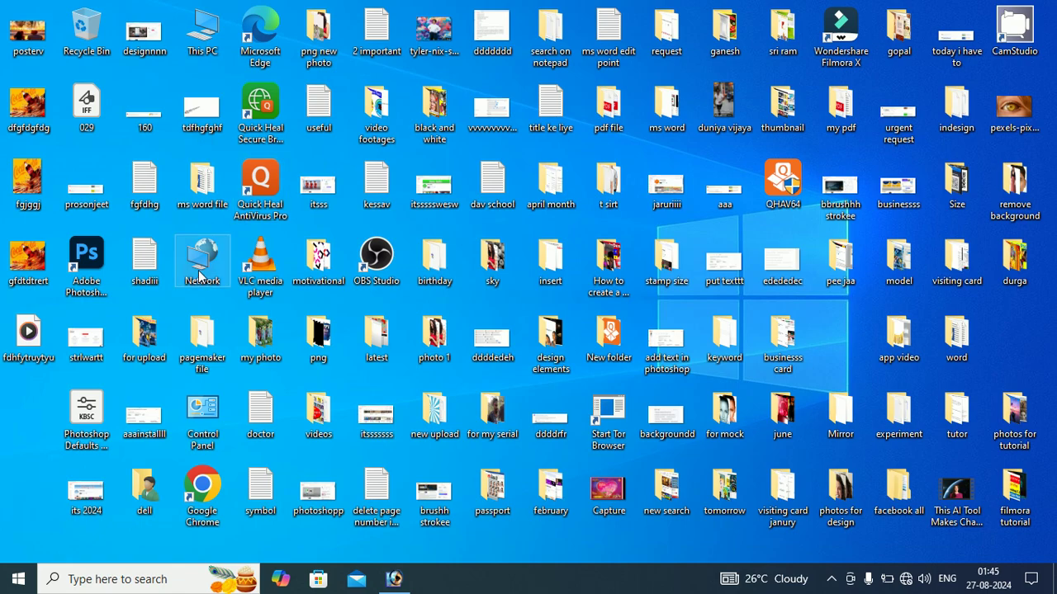
double_click(140, 344)
double_click(190, 191)
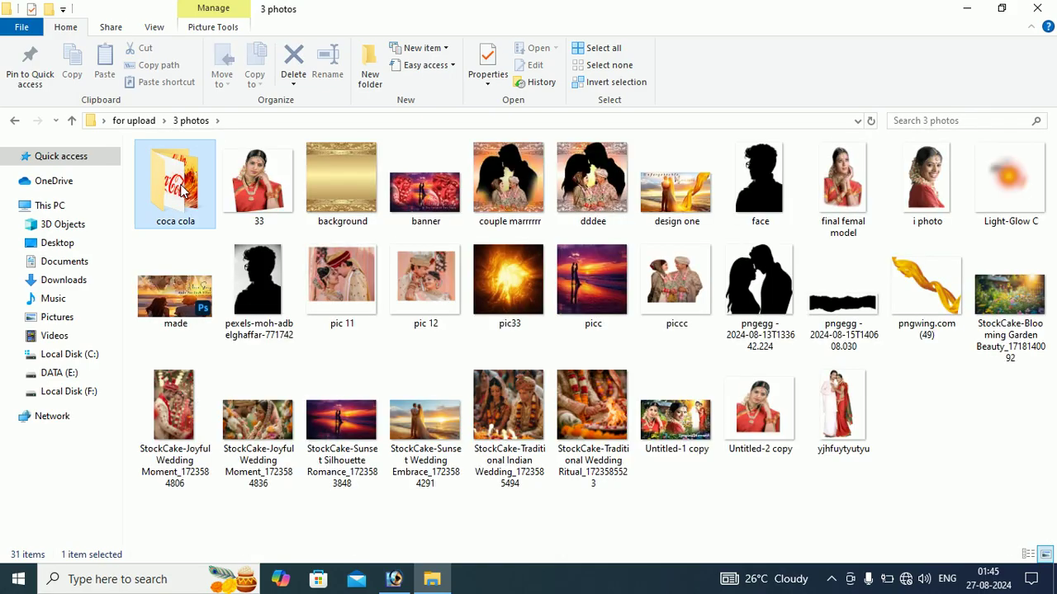
double_click(183, 191)
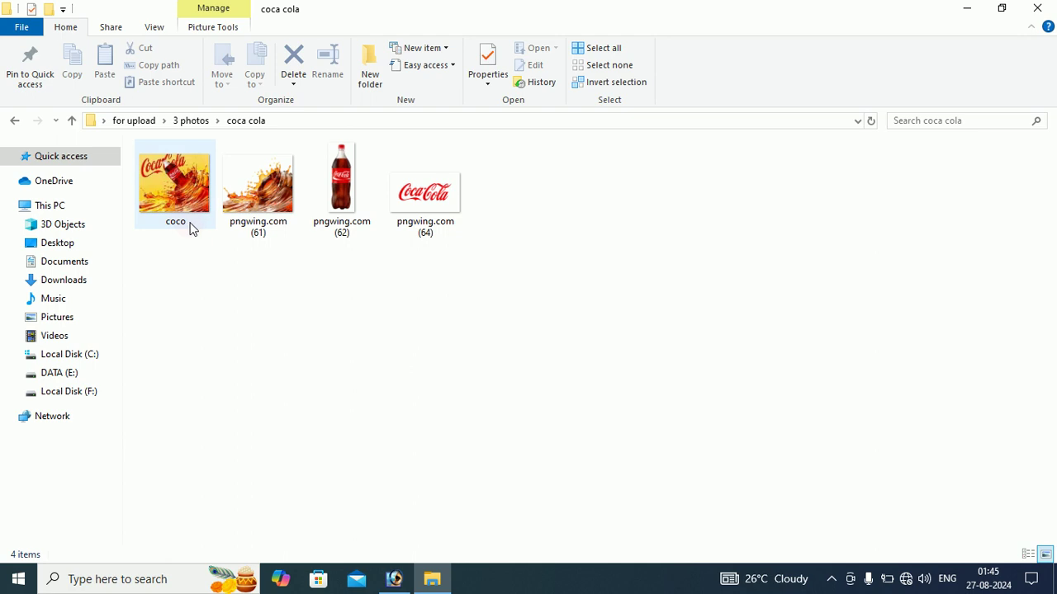
click(189, 203)
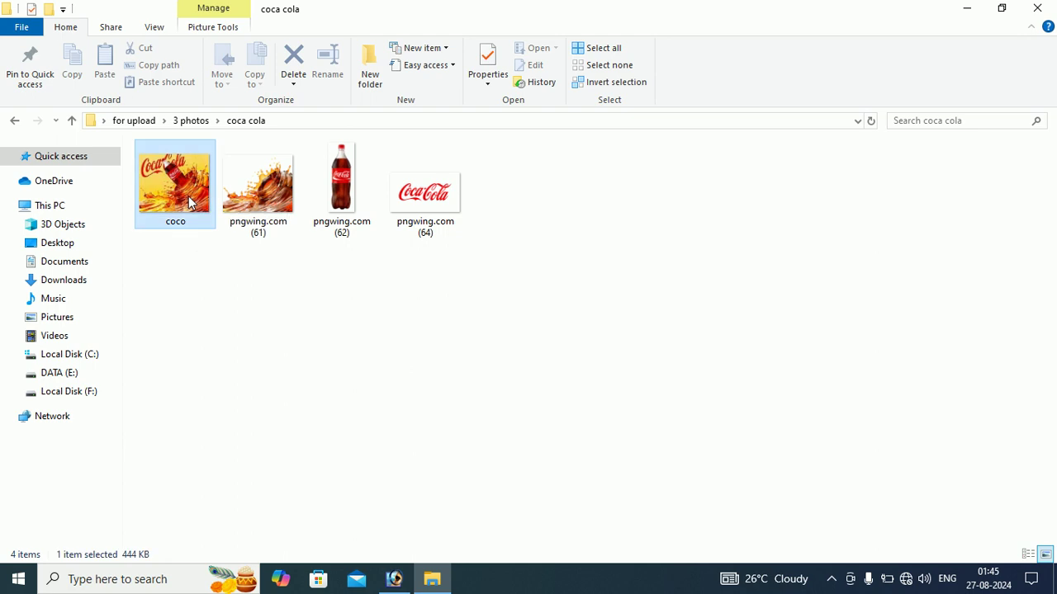
Step: Open coco.jpg in Photos and maximize the window
right_click(189, 202)
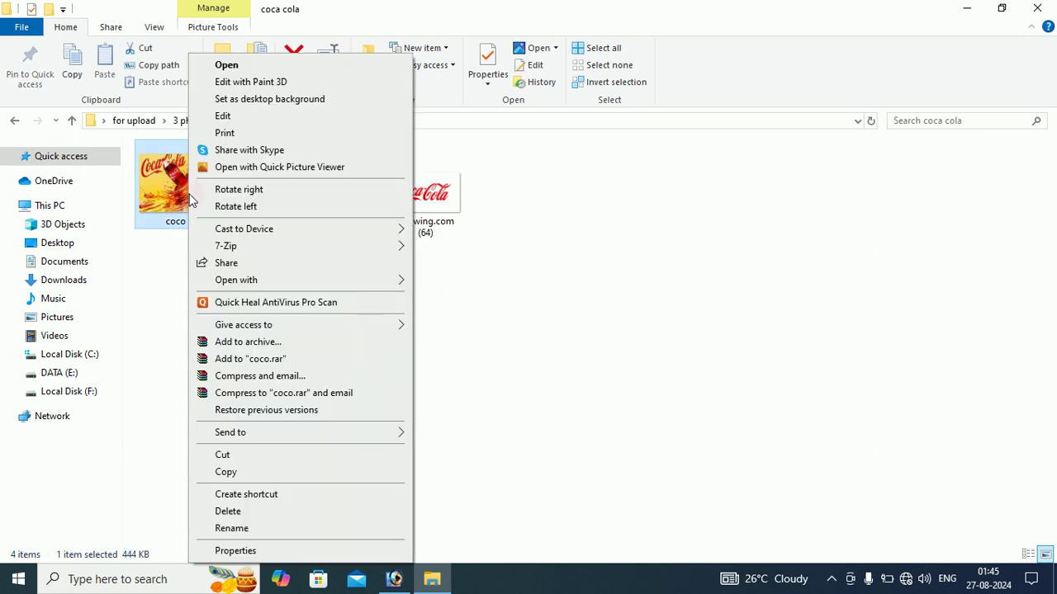
click(258, 71)
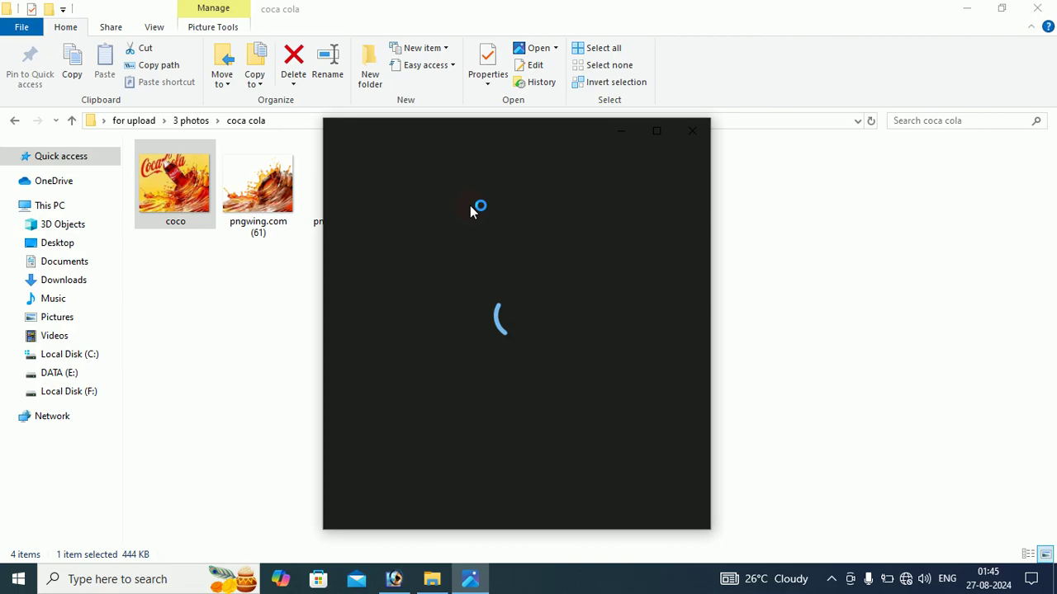
click(658, 132)
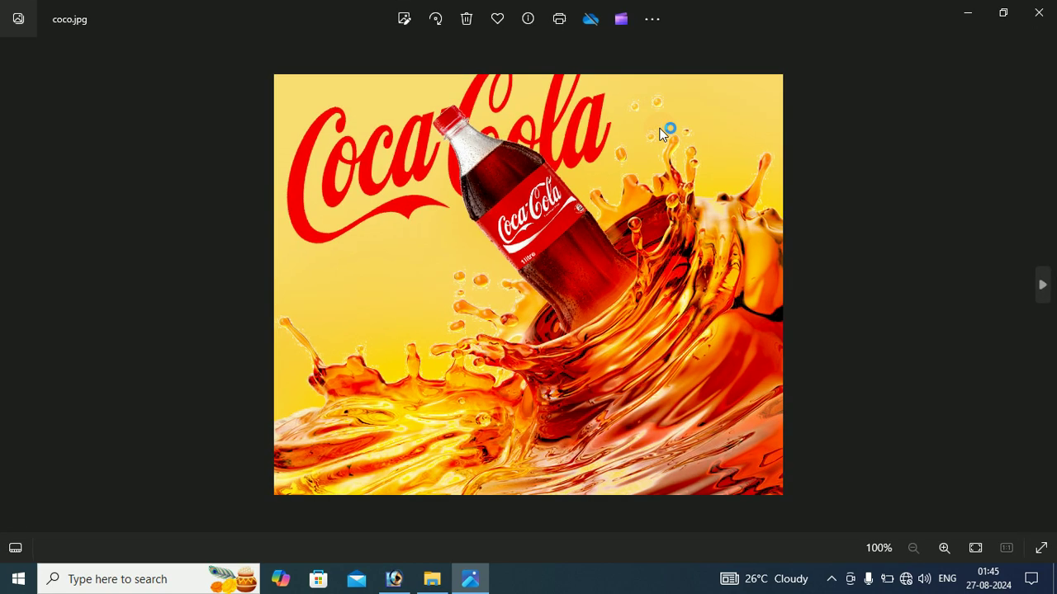